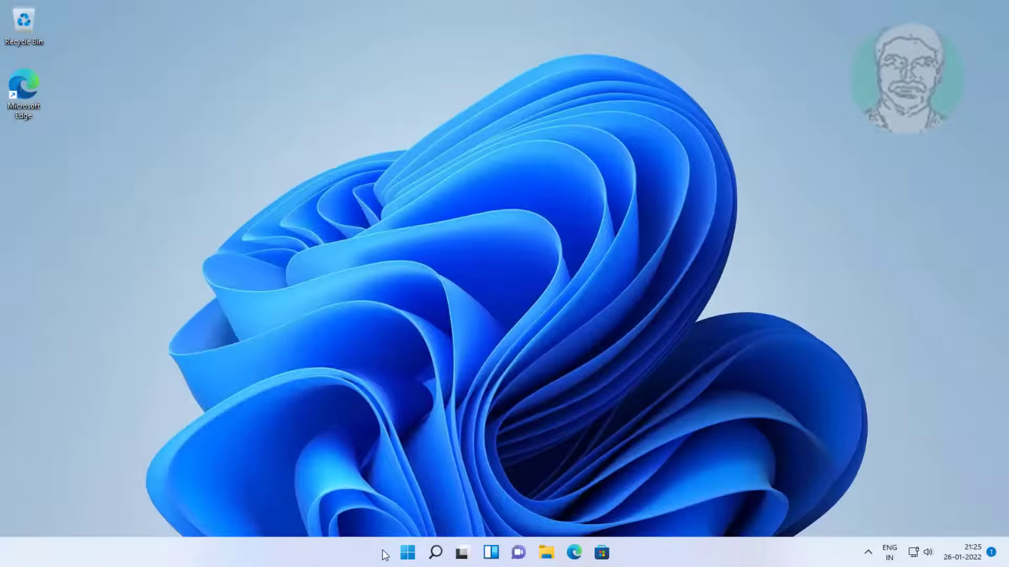
# - Open Windows Settings from the Start menu and go to System > Troubleshoot
pyautogui.click(404, 553)
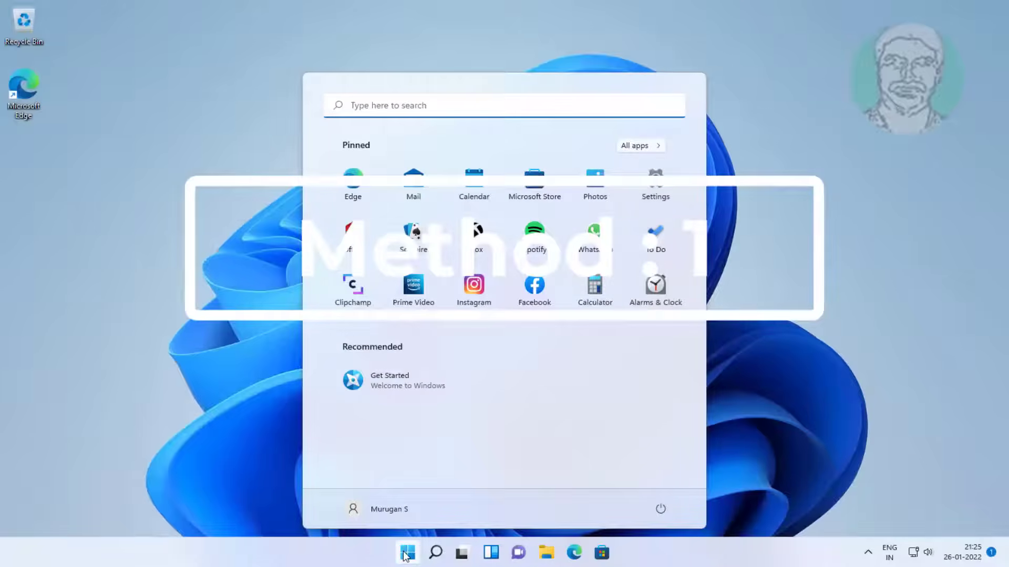
pyautogui.click(655, 182)
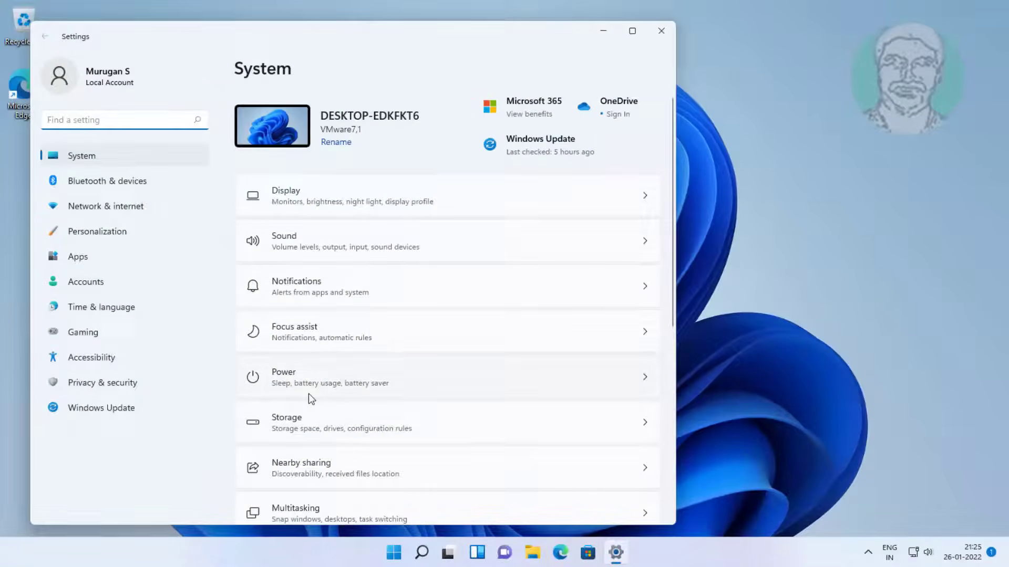
pyautogui.scroll(-5, 405, 361)
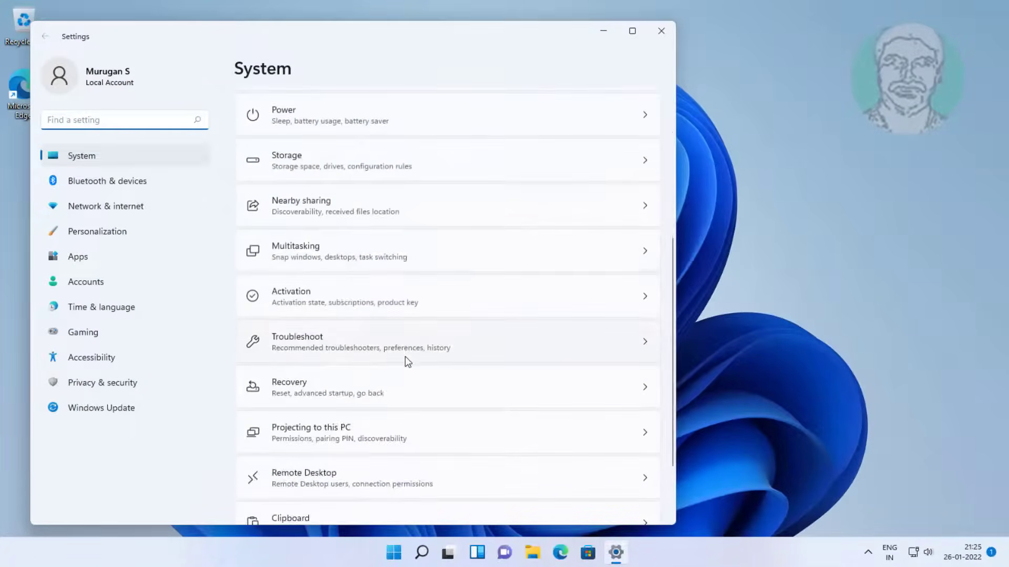
pyautogui.click(337, 354)
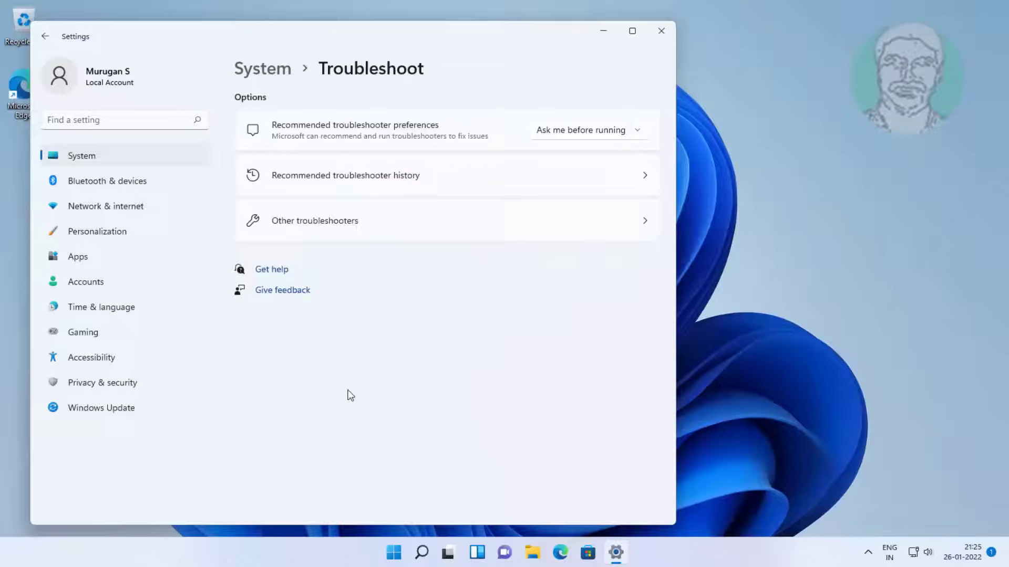
# - Run the Bluetooth troubleshooter from Other troubleshooters and close its report after it fixes the radio status
pyautogui.click(323, 225)
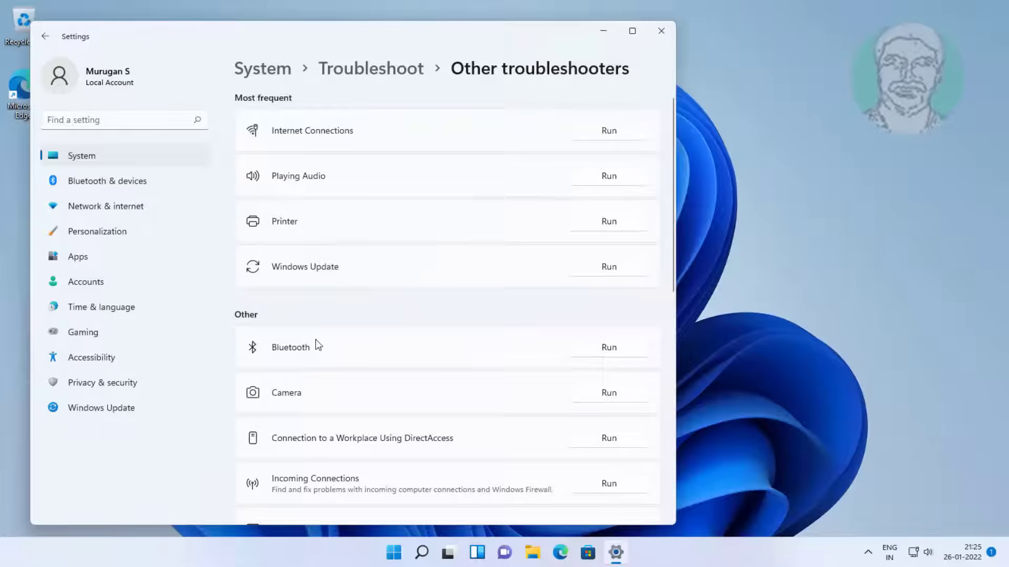
pyautogui.click(609, 348)
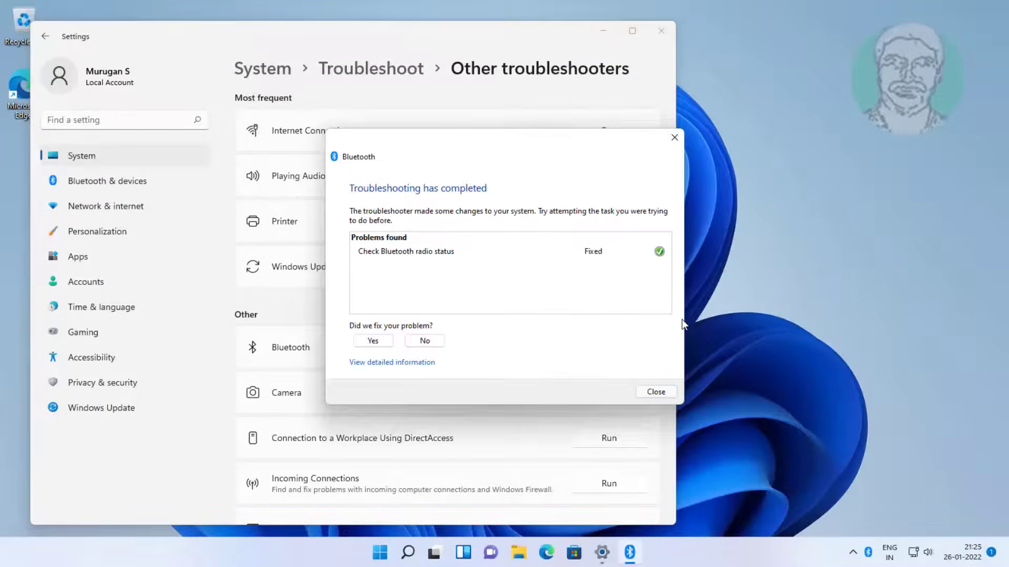
pyautogui.click(656, 393)
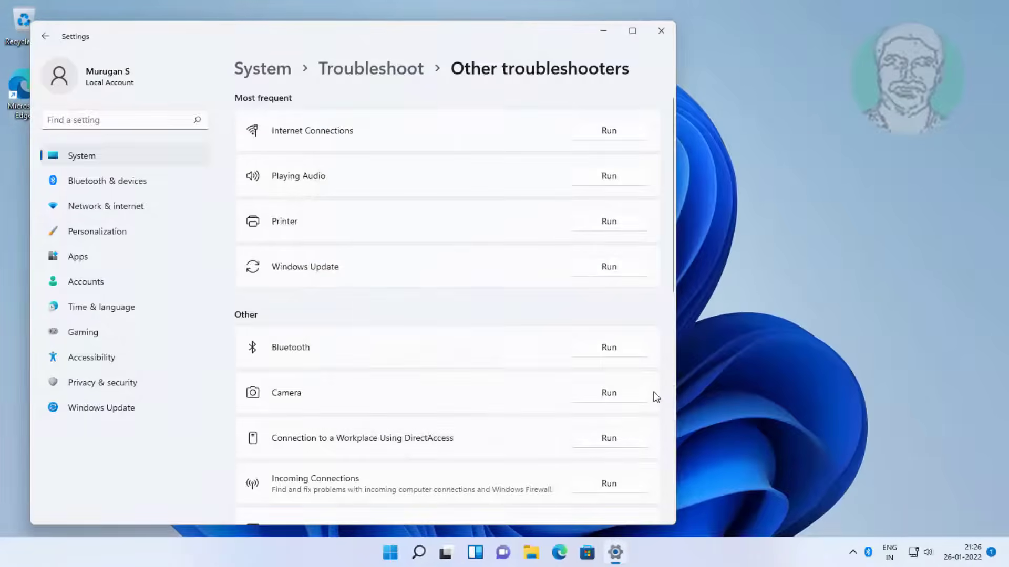
# - Close Settings and search Windows for 'services'
pyautogui.click(658, 34)
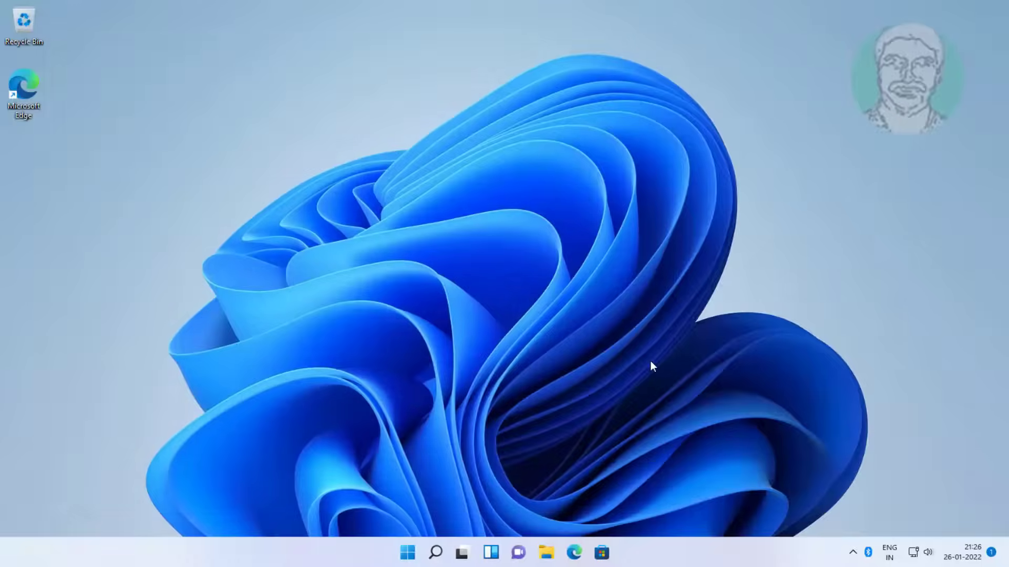
pyautogui.click(435, 553)
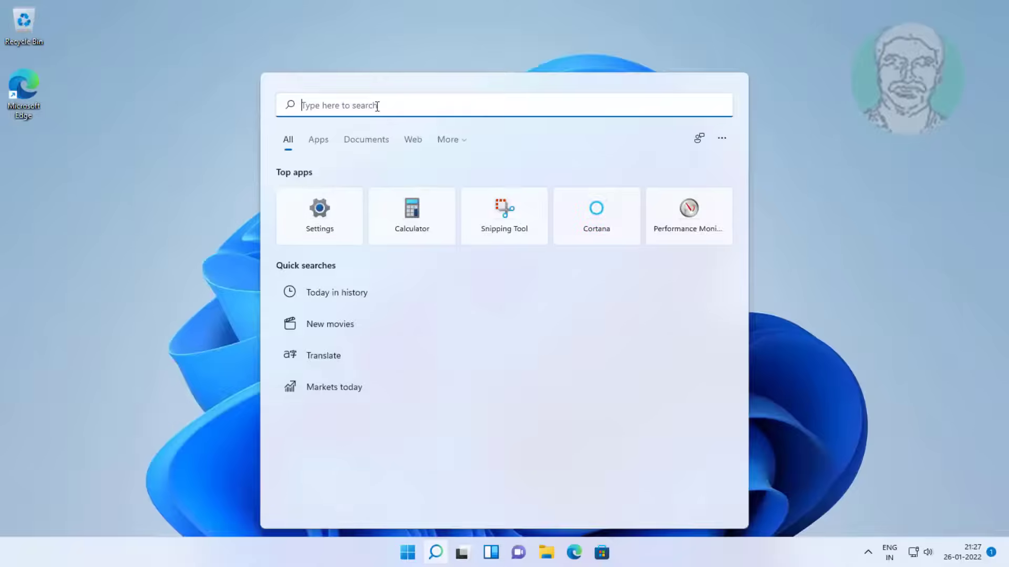
pyautogui.write('services')
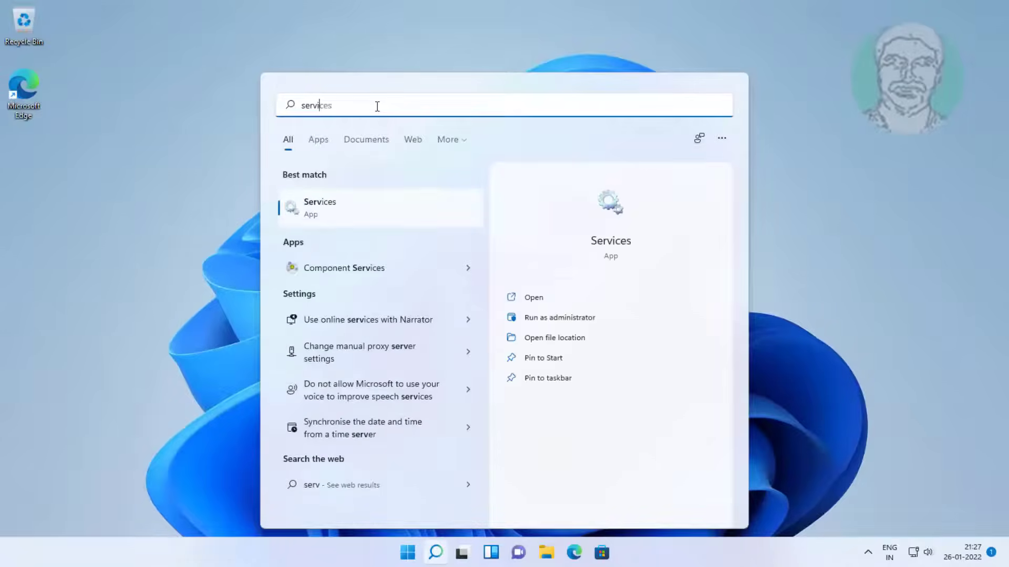
# - Launch the Services app, widen its Name column, and select Bluetooth Support Service
pyautogui.click(347, 215)
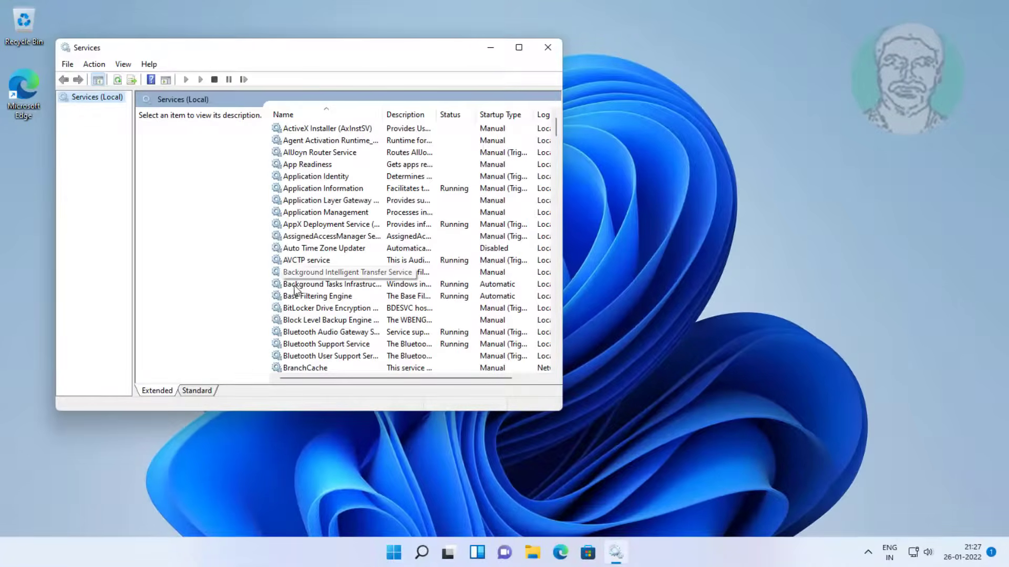
pyautogui.scroll(-3, 295, 287)
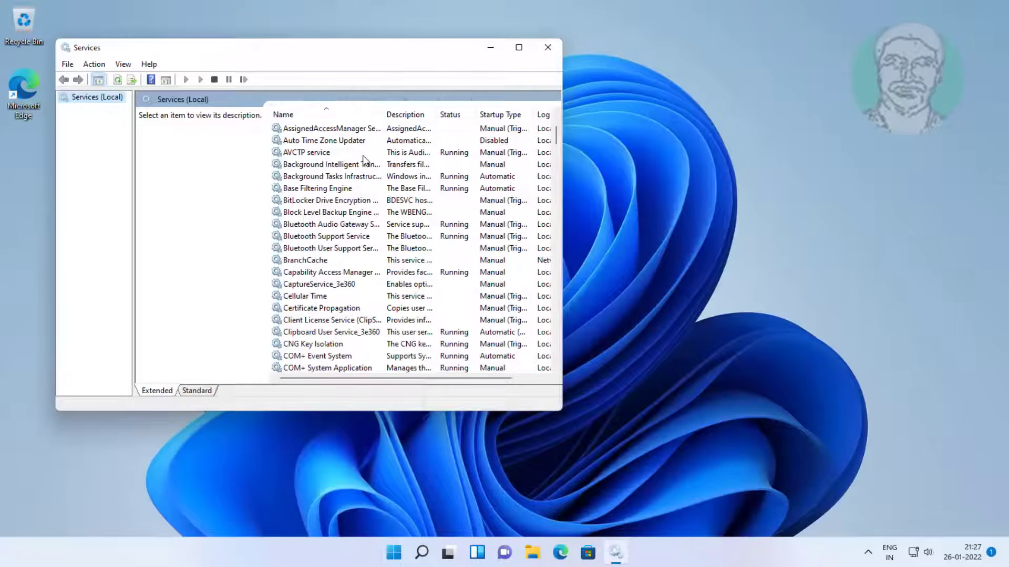
pyautogui.moveTo(384, 114); pyautogui.dragTo(440, 109)
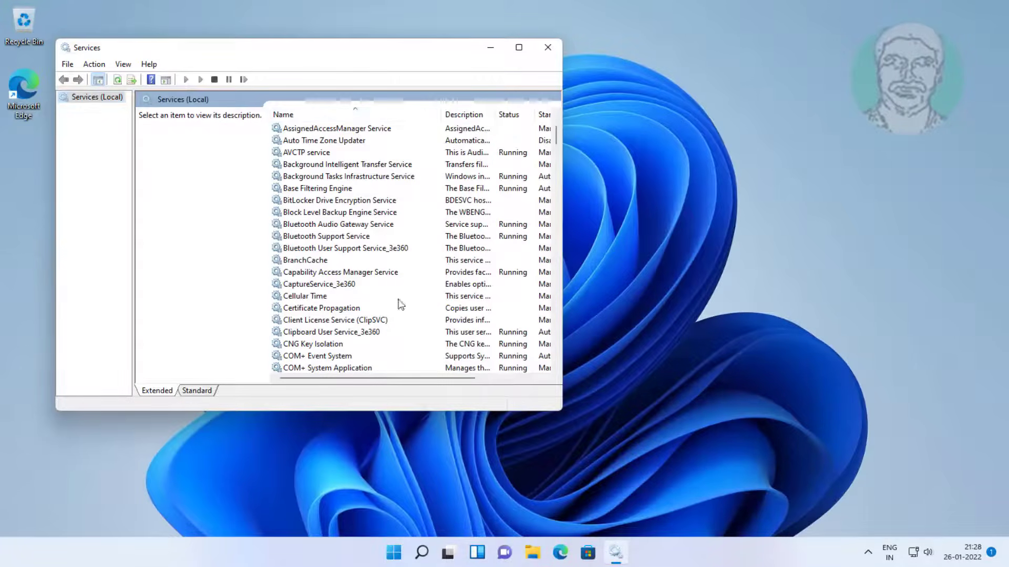
pyautogui.click(318, 228)
pyautogui.click(322, 238)
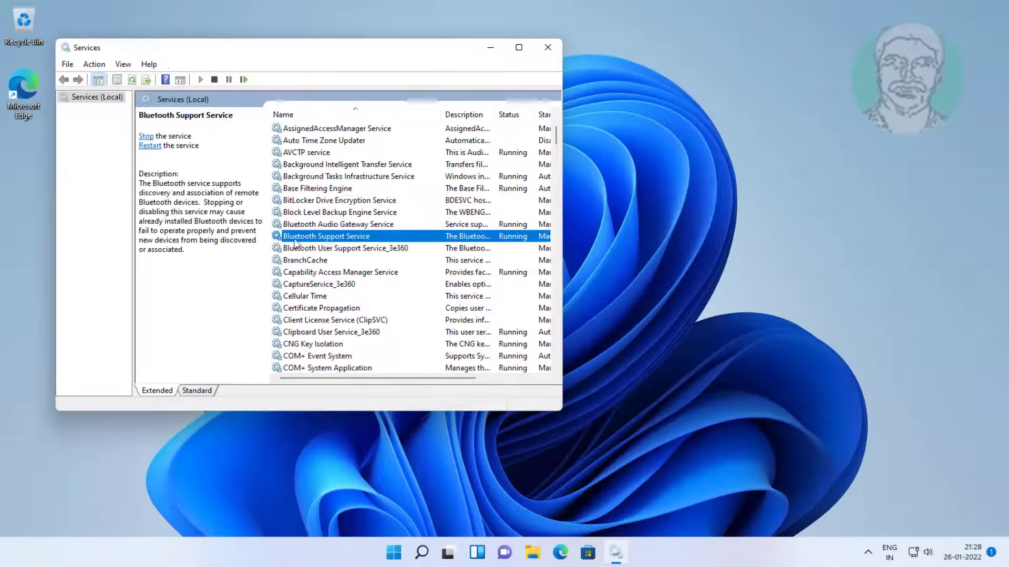
# - Set Bluetooth Support Service's startup type to Automatic, apply it, and restart the service
pyautogui.doubleClick(362, 237)
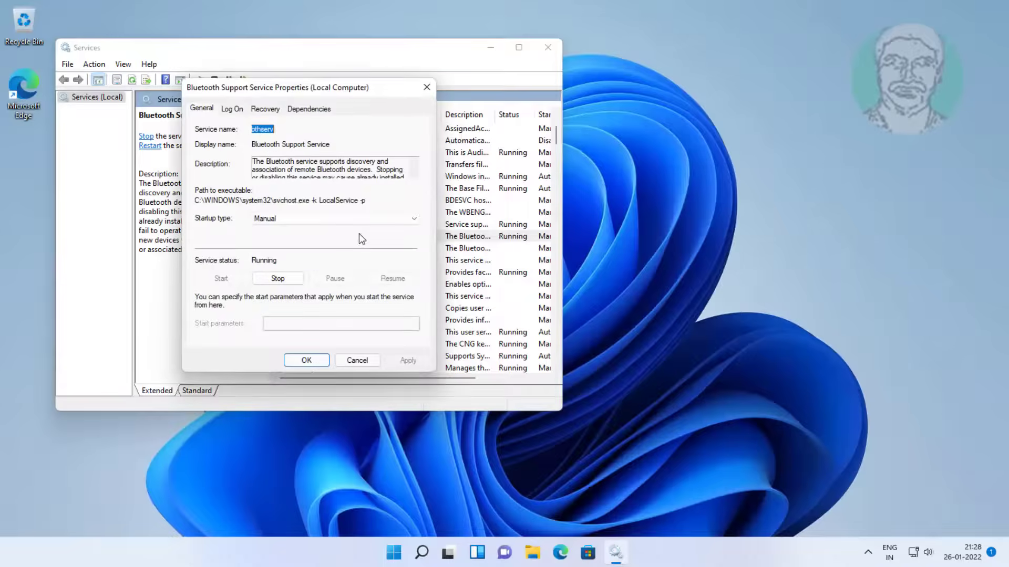
pyautogui.click(292, 213)
pyautogui.click(282, 238)
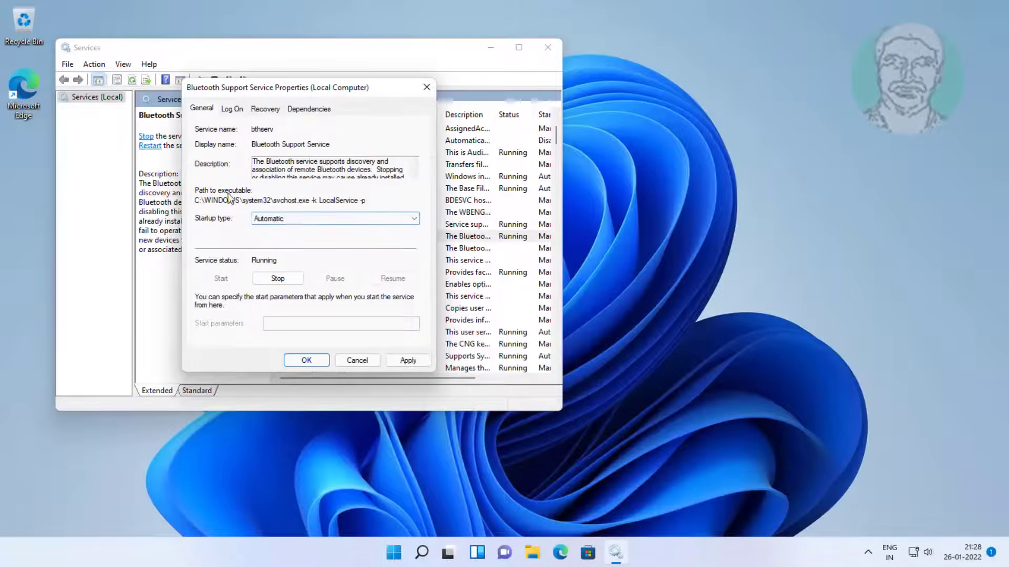
pyautogui.click(405, 361)
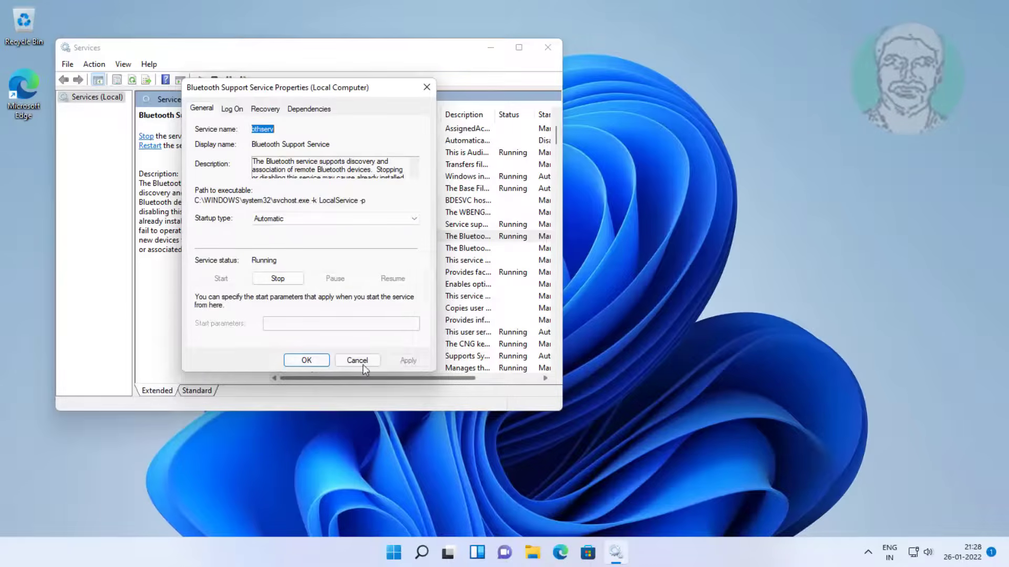
pyautogui.click(306, 361)
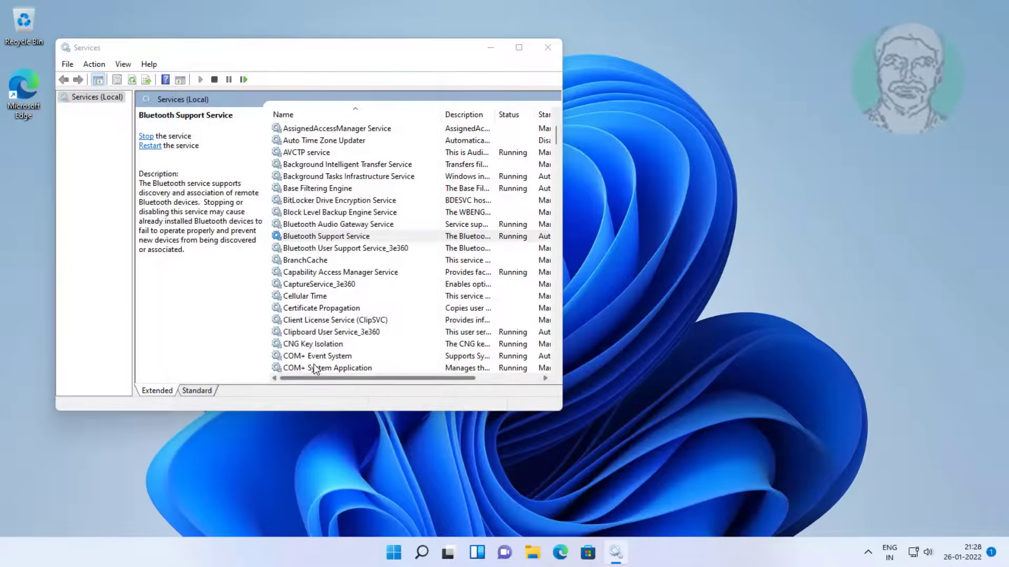
pyautogui.click(241, 81)
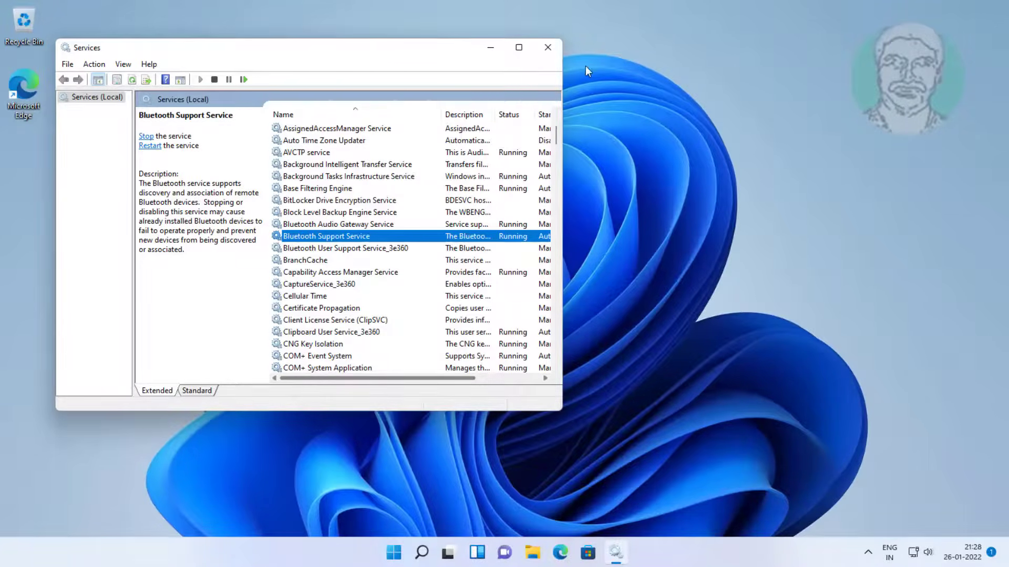
# - Close Services and open Device Manager by searching 'device manager'
pyautogui.click(554, 47)
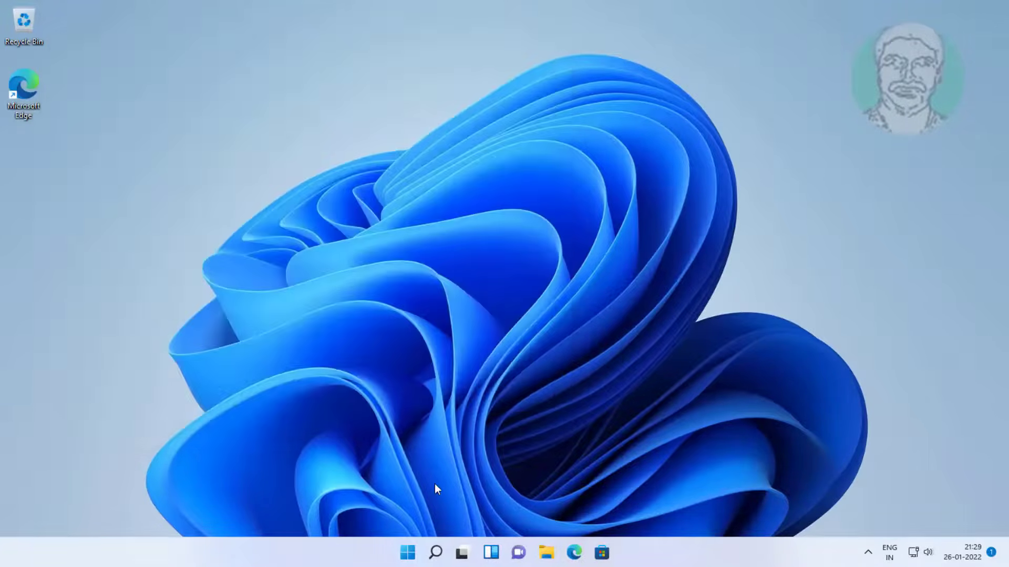
pyautogui.click(435, 553)
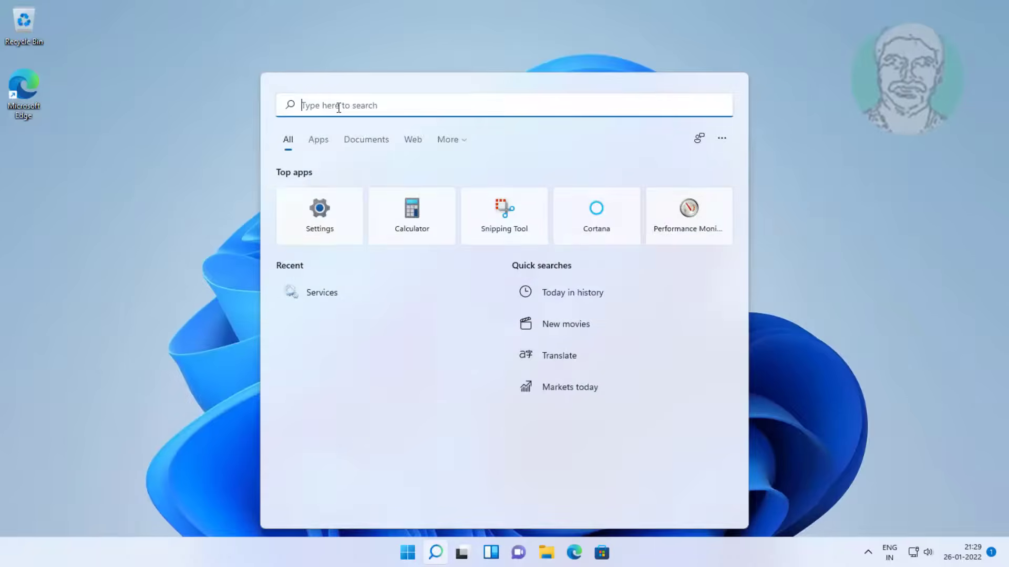
pyautogui.write('device')
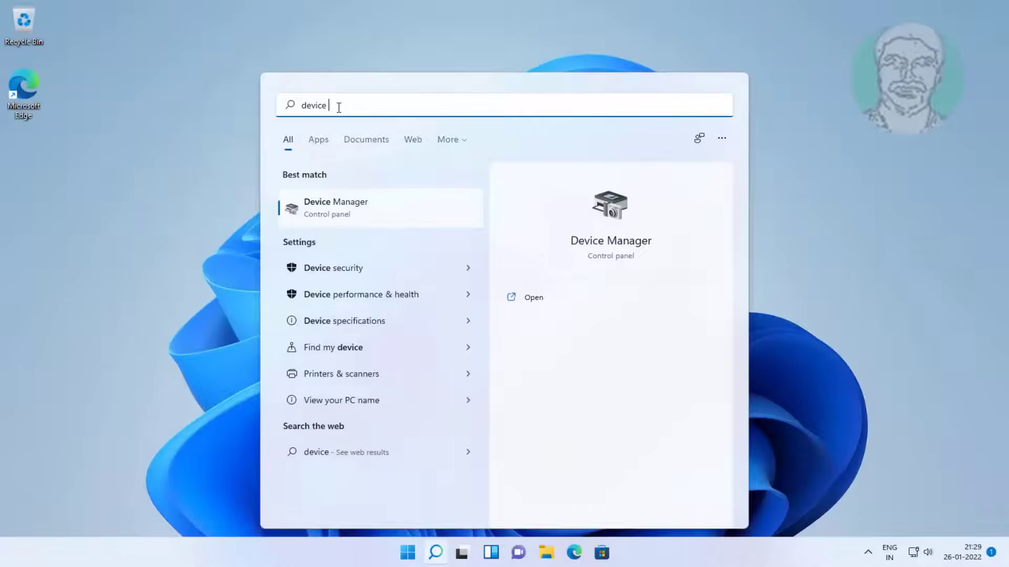
pyautogui.write(' manager')
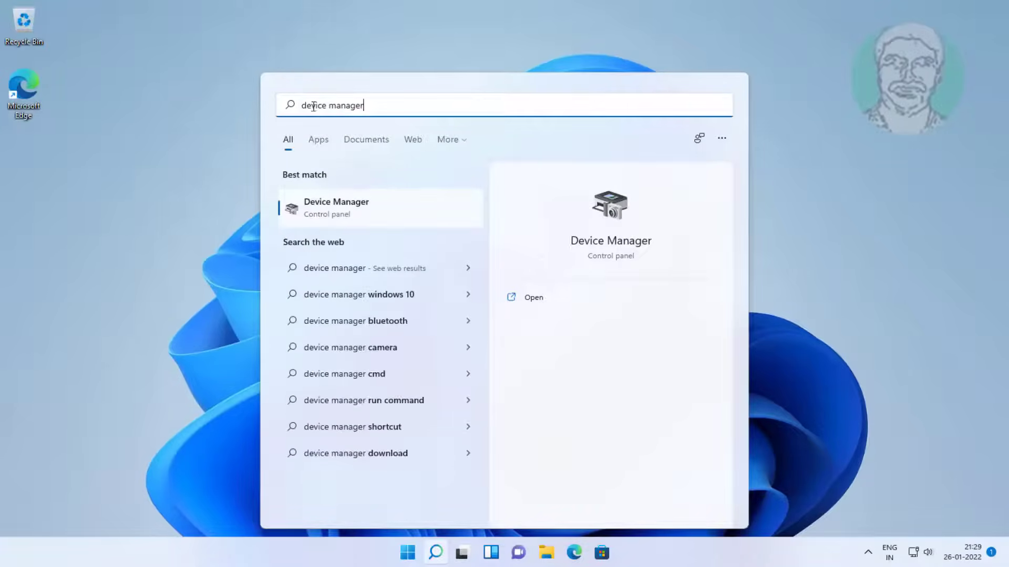
pyautogui.click(351, 208)
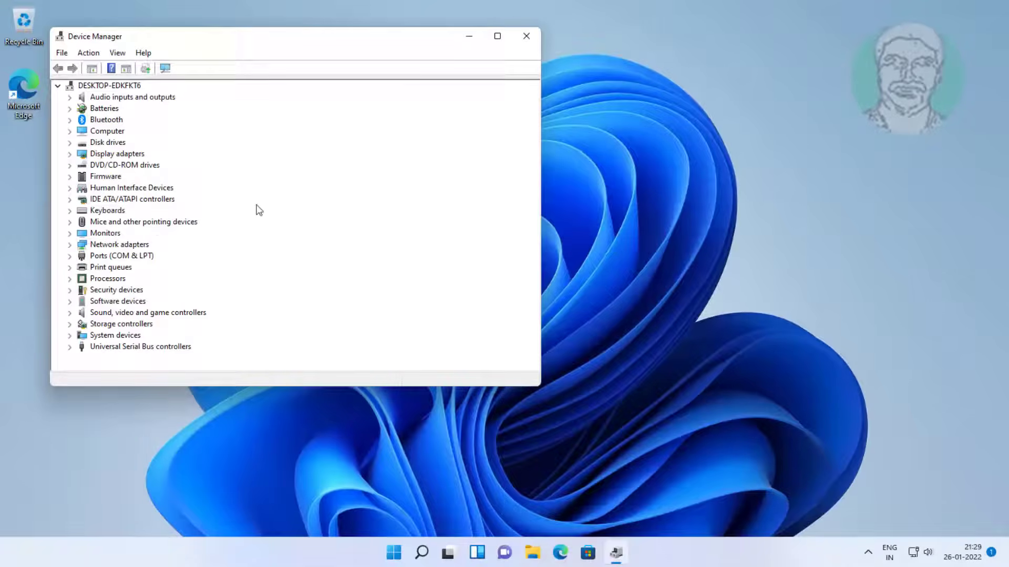
# - Expand Mice and other pointing devices and bring up VMware Pointing Device's actions
pyautogui.click(152, 223)
pyautogui.click(70, 223)
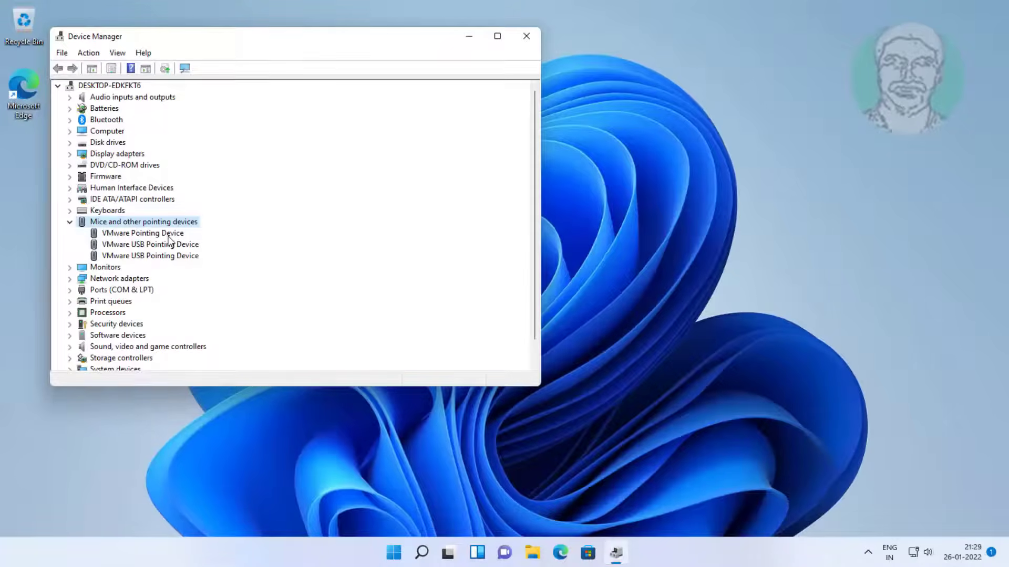
pyautogui.click(156, 234)
pyautogui.rightClick(169, 236)
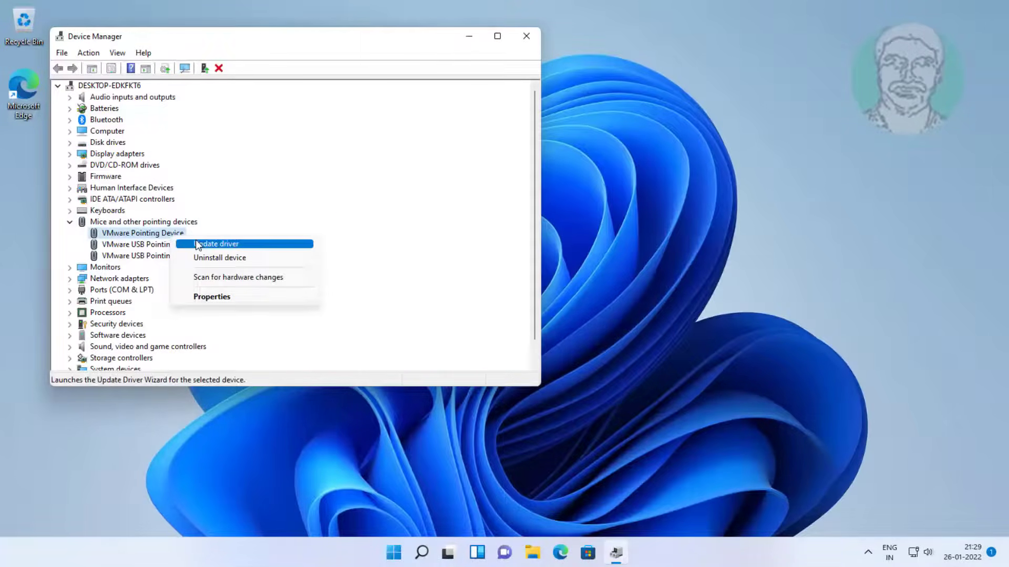
# - Search automatically for a better VMware Pointing Device driver, check Windows Update, then close Settings
pyautogui.click(195, 240)
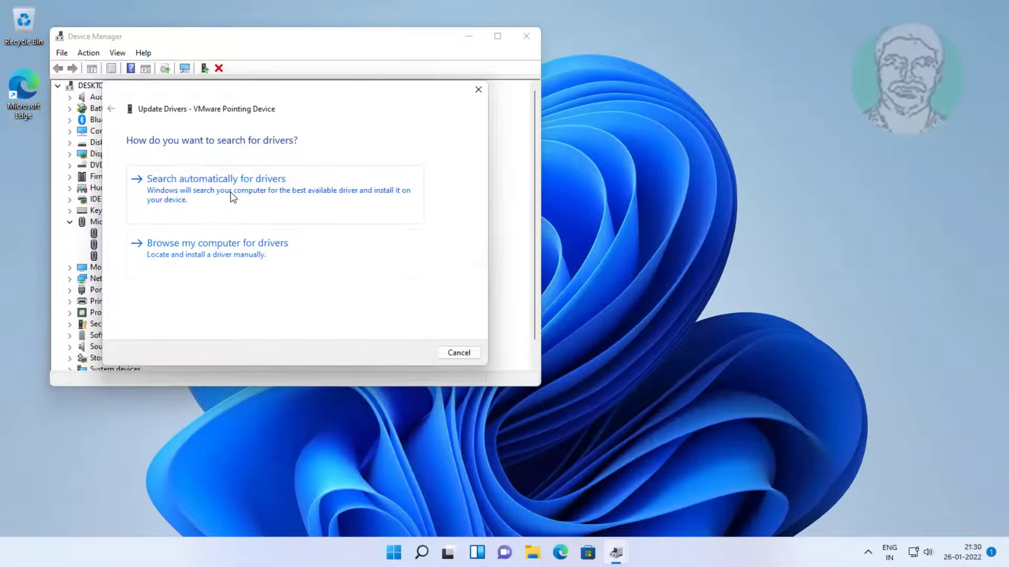
pyautogui.click(232, 198)
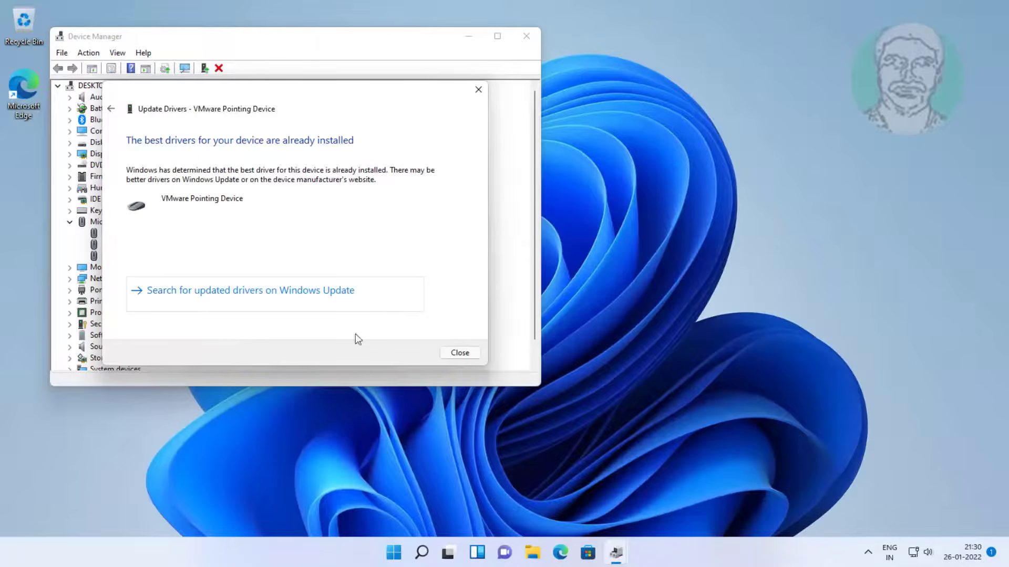
pyautogui.click(239, 293)
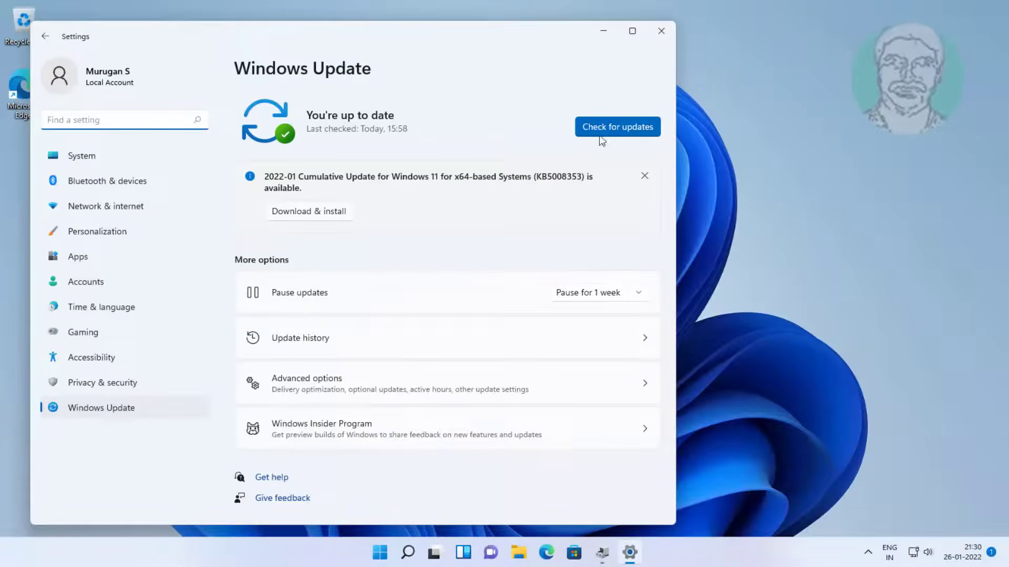
pyautogui.click(601, 135)
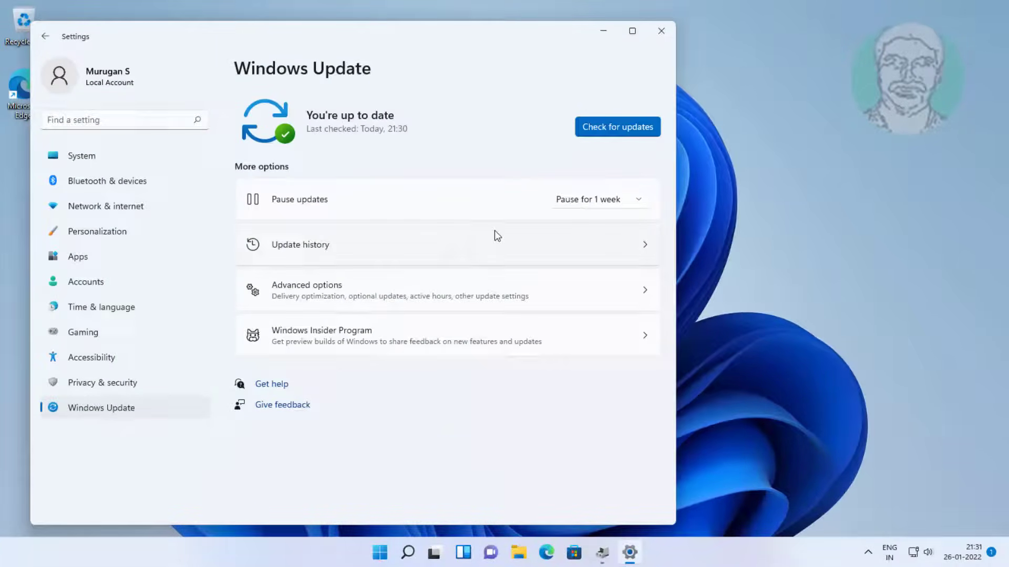
pyautogui.click(664, 36)
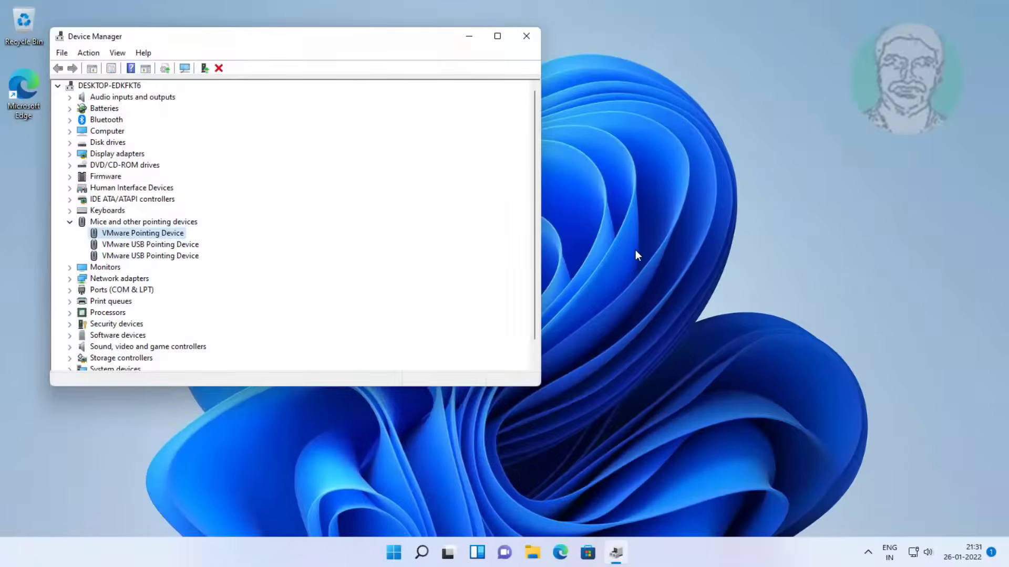
# - Reopen Device Manager from search and bring up VMware Pointing Device's actions under Mice
pyautogui.click(527, 36)
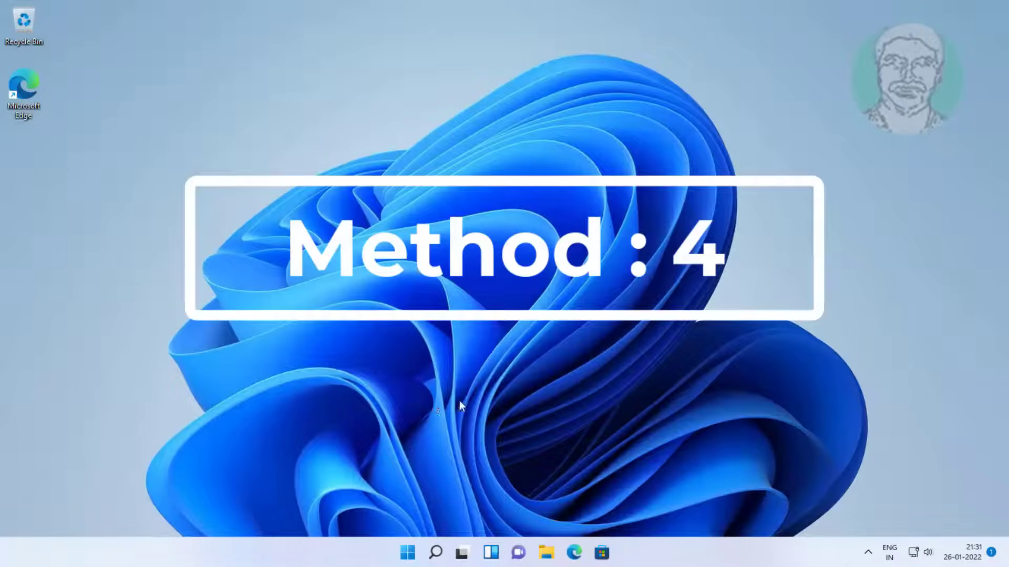
pyautogui.click(435, 552)
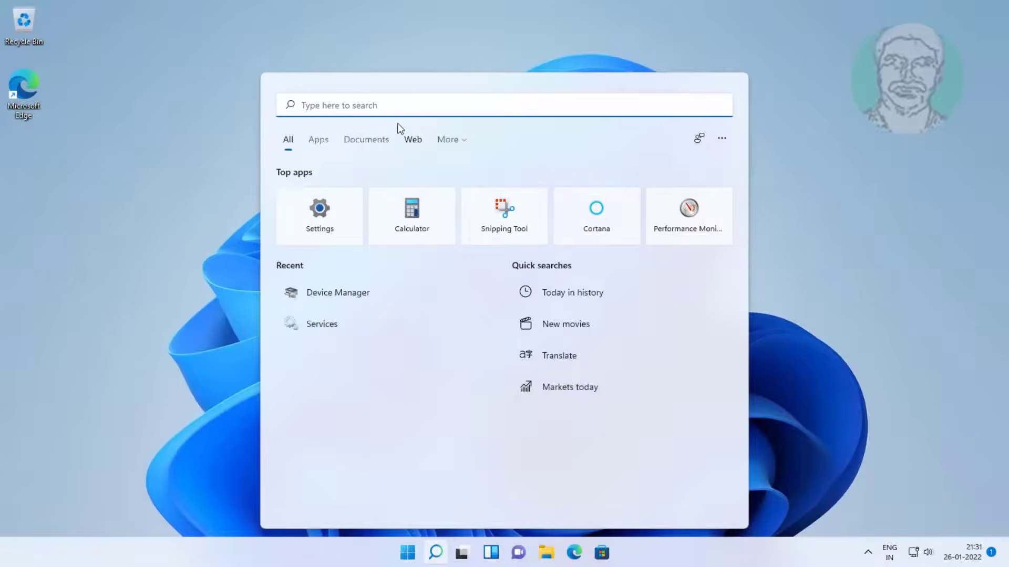
pyautogui.write('dev')
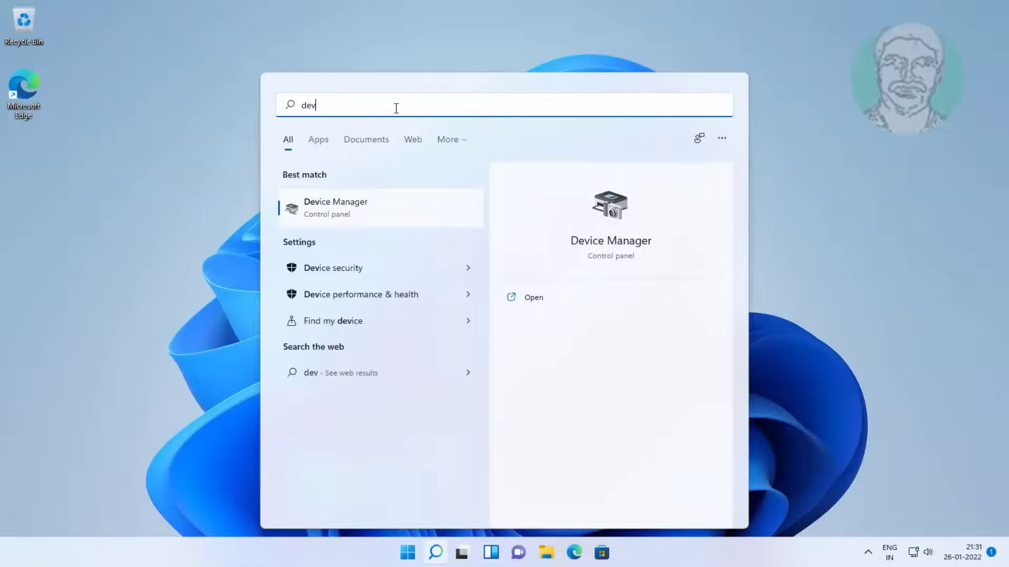
pyautogui.write('ice manager')
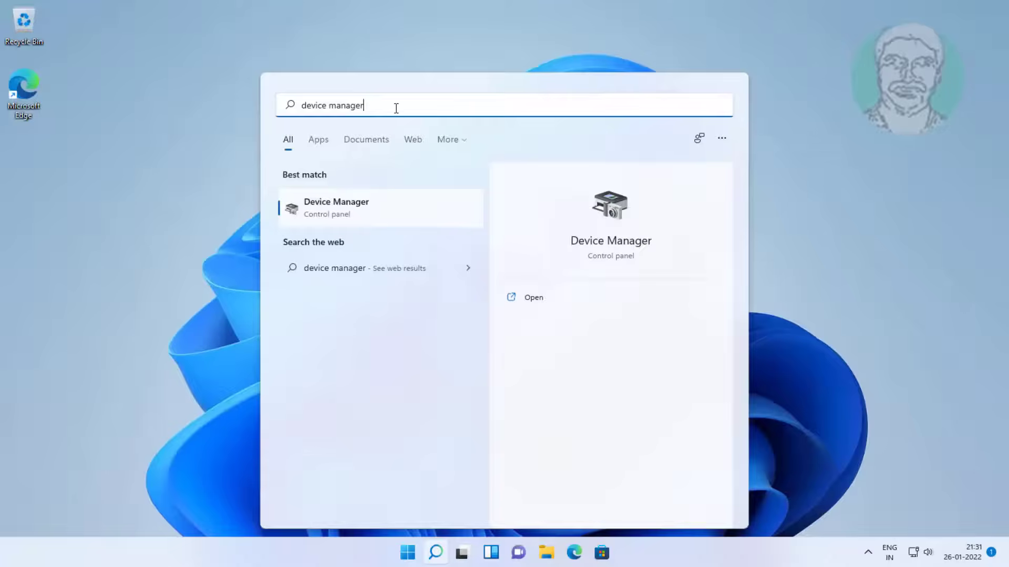
pyautogui.click(352, 200)
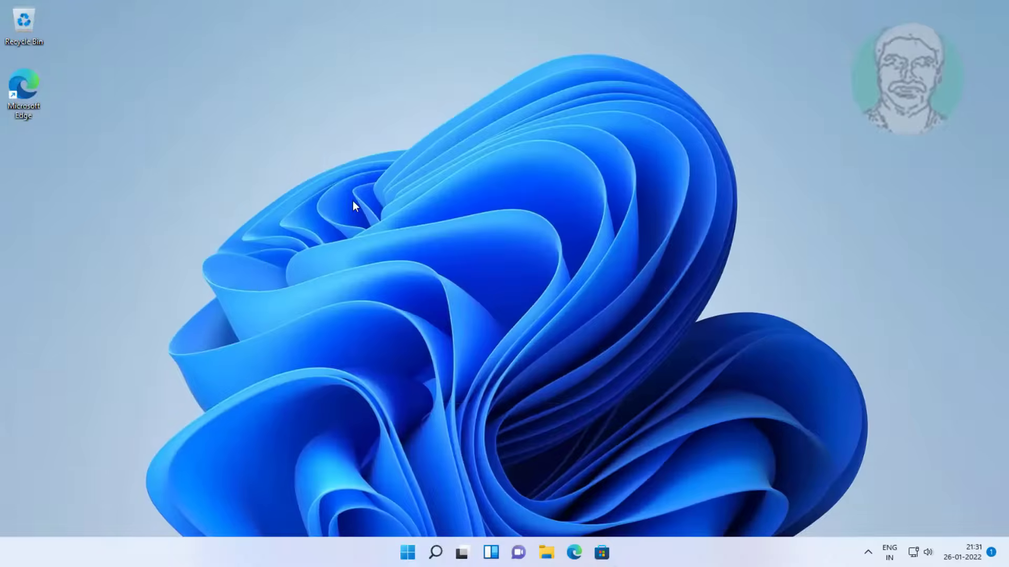
pyautogui.click(107, 223)
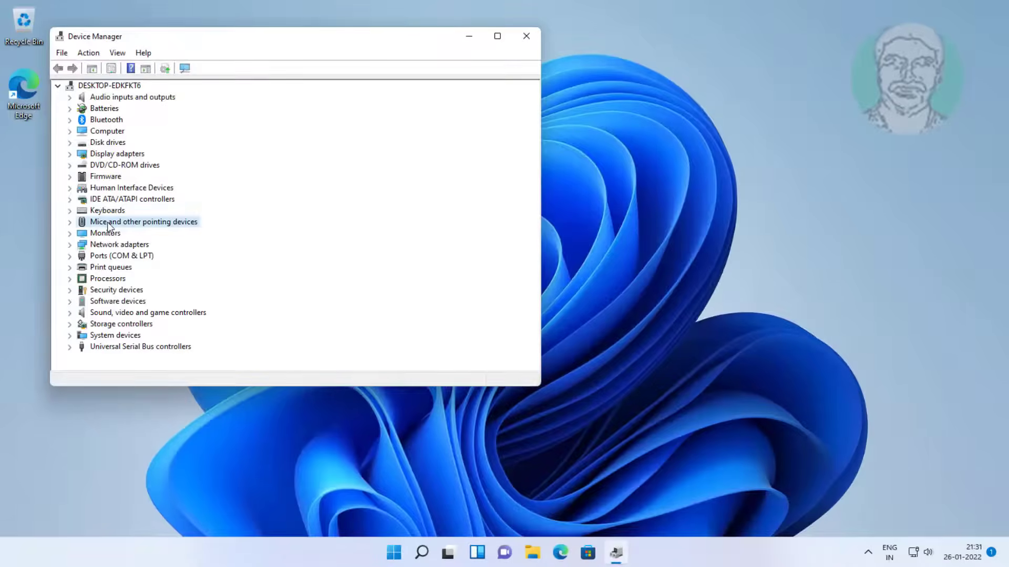
pyautogui.click(77, 225)
pyautogui.click(174, 236)
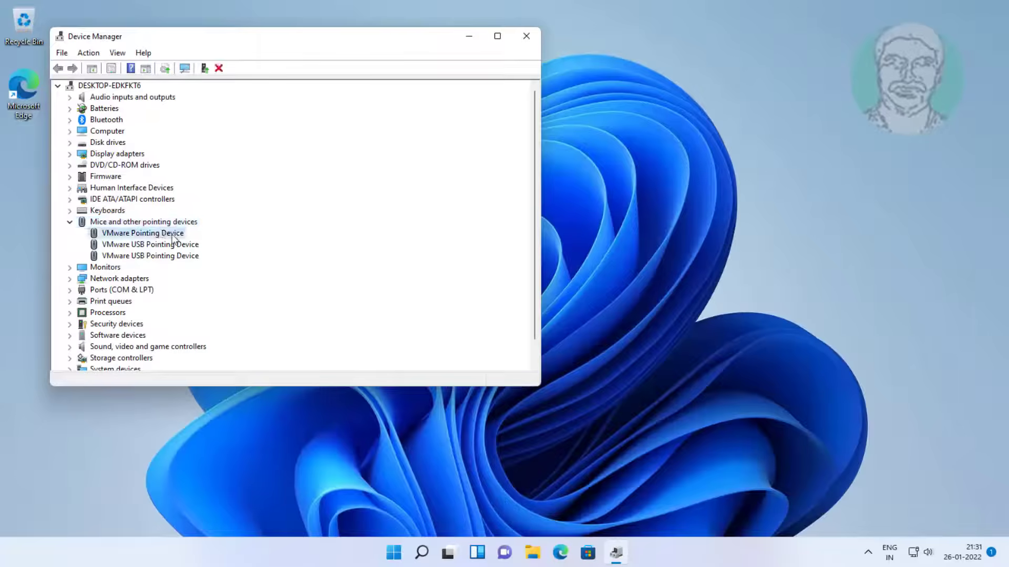
pyautogui.rightClick(168, 235)
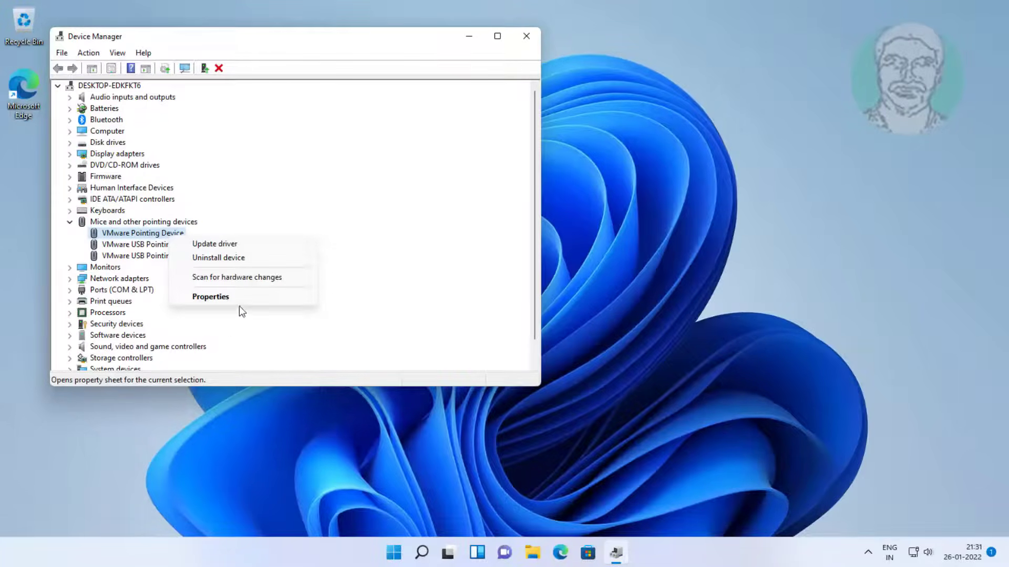
# - Reinstall the VMware Pointing Device driver by picking it from the compatible drivers list
pyautogui.click(264, 244)
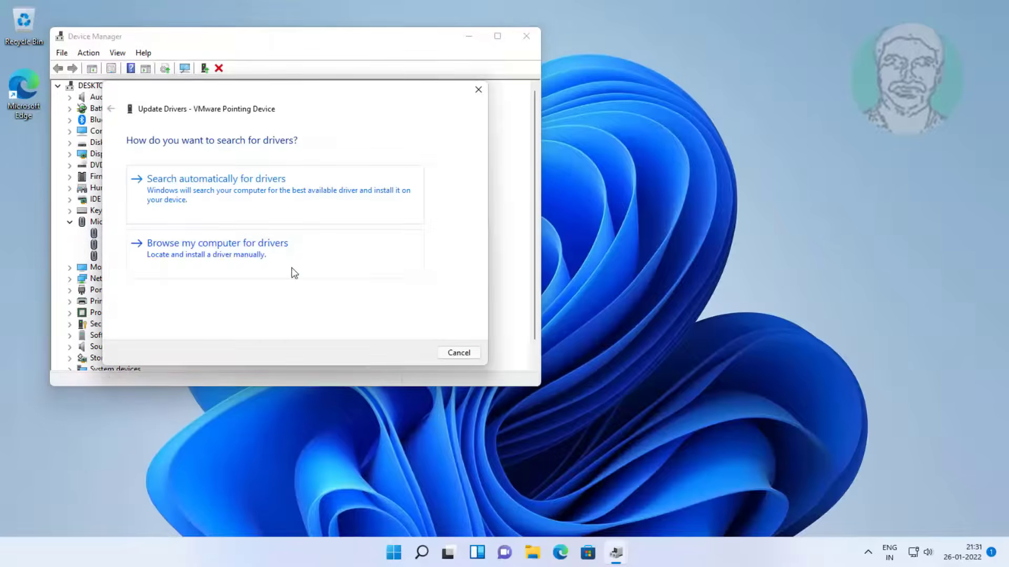
pyautogui.click(191, 252)
pyautogui.click(254, 289)
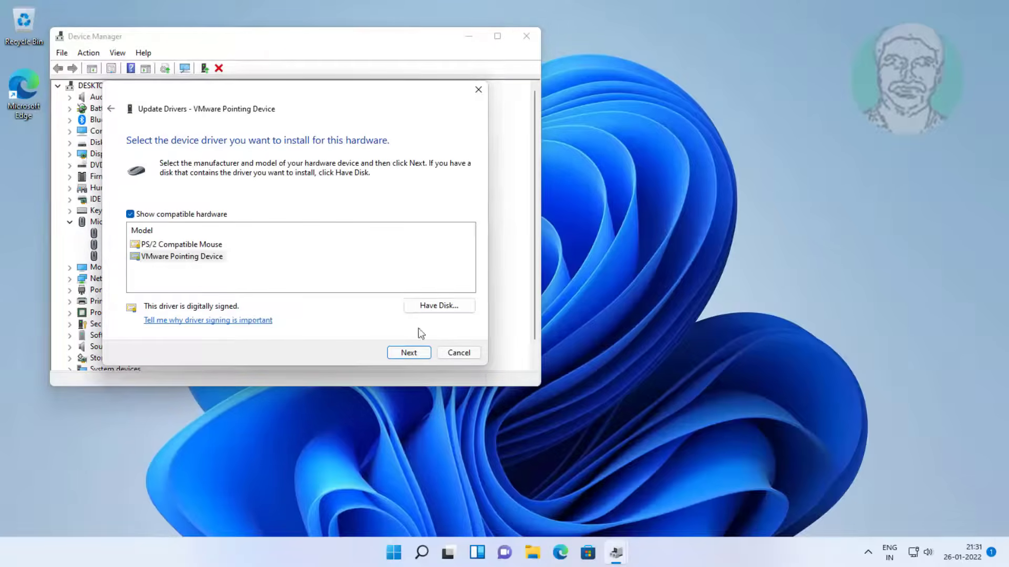
pyautogui.click(176, 257)
pyautogui.click(409, 353)
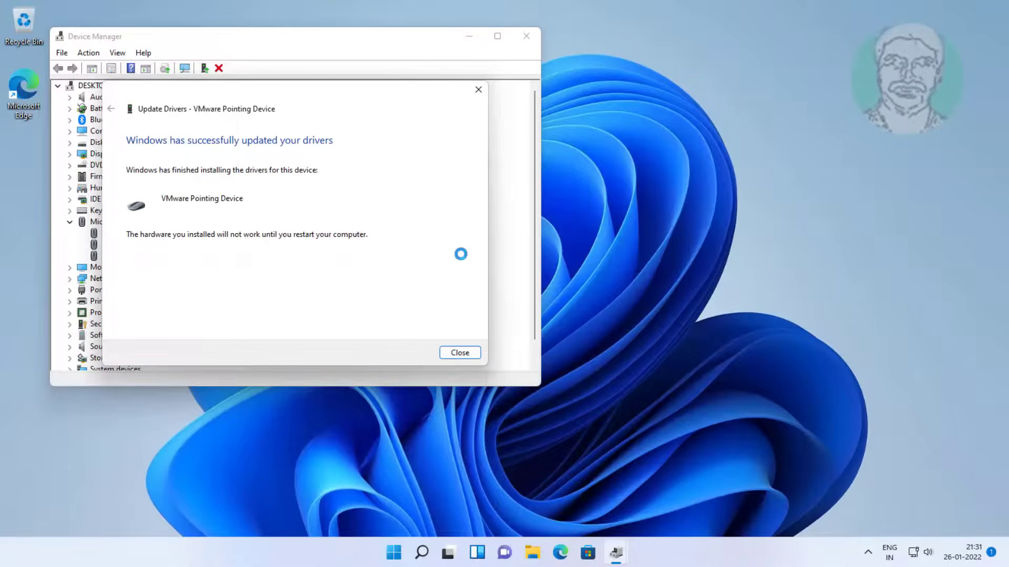
pyautogui.click(456, 352)
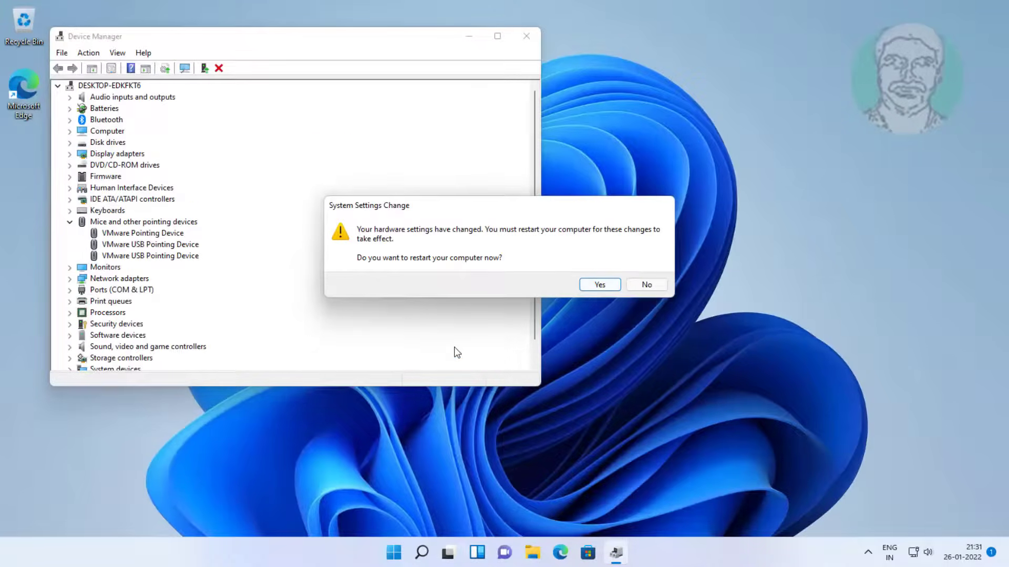
# - Accept the restart, then reopen Device Manager by searching 'device manager'
pyautogui.click(589, 284)
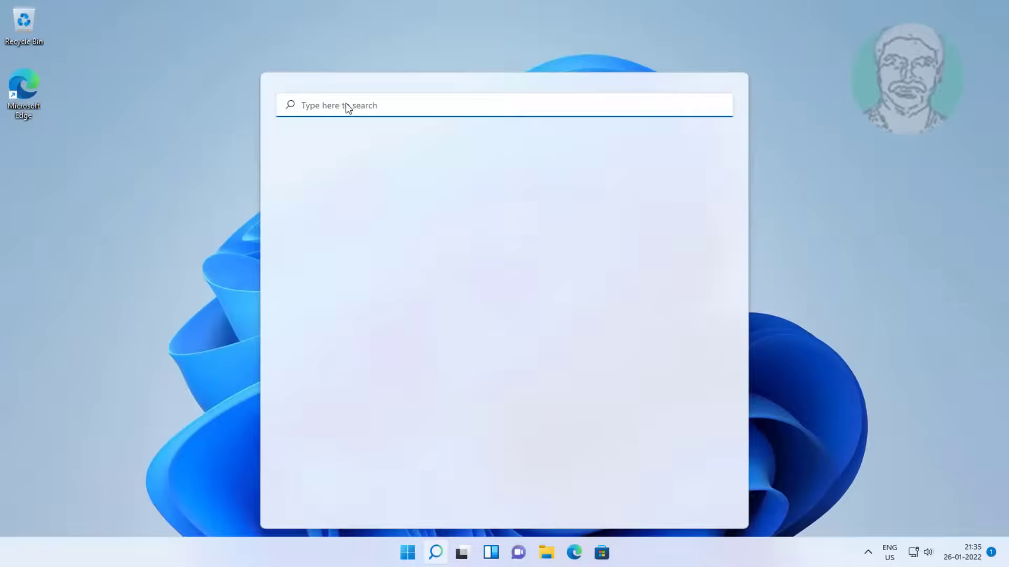
pyautogui.write('dev')
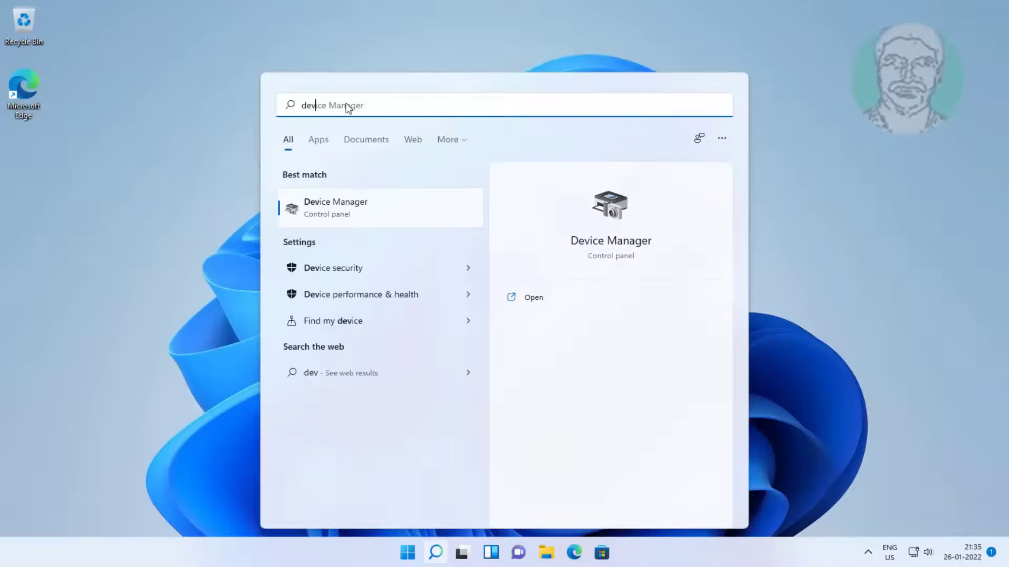
pyautogui.write('ice manager')
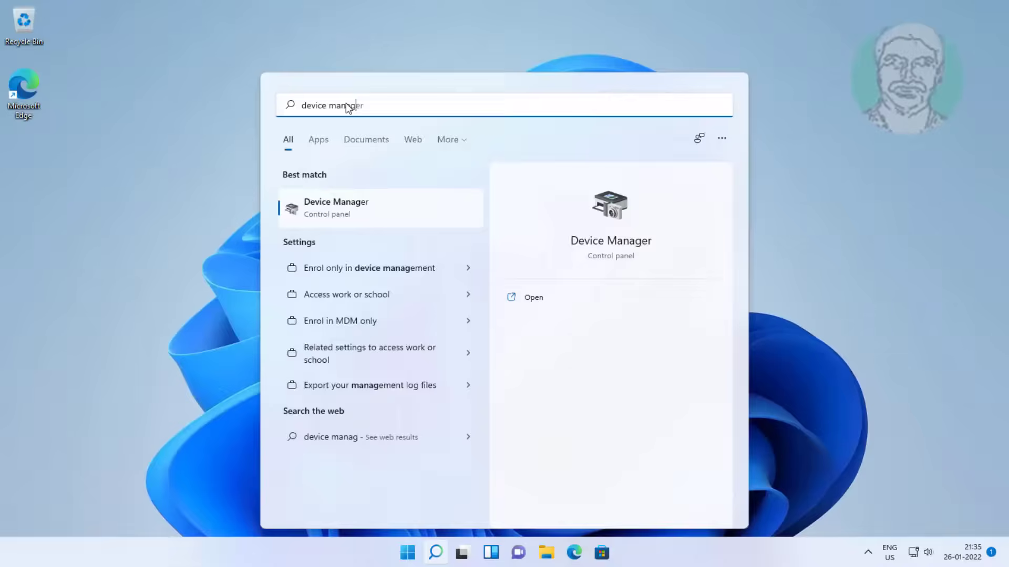
pyautogui.click(331, 210)
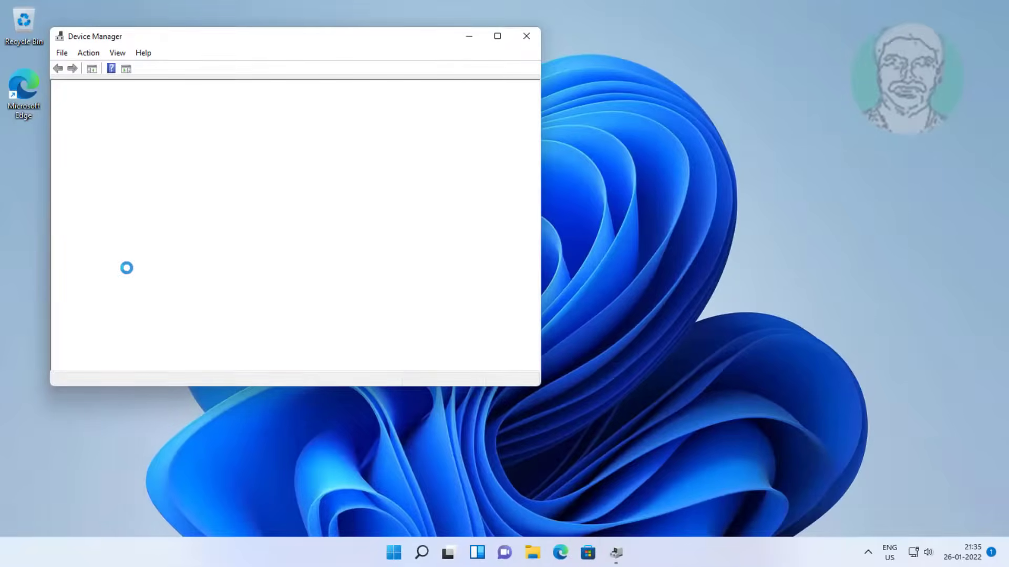
# - Uninstall VMware Pointing Device from Mice and other pointing devices
pyautogui.click(160, 222)
pyautogui.click(69, 221)
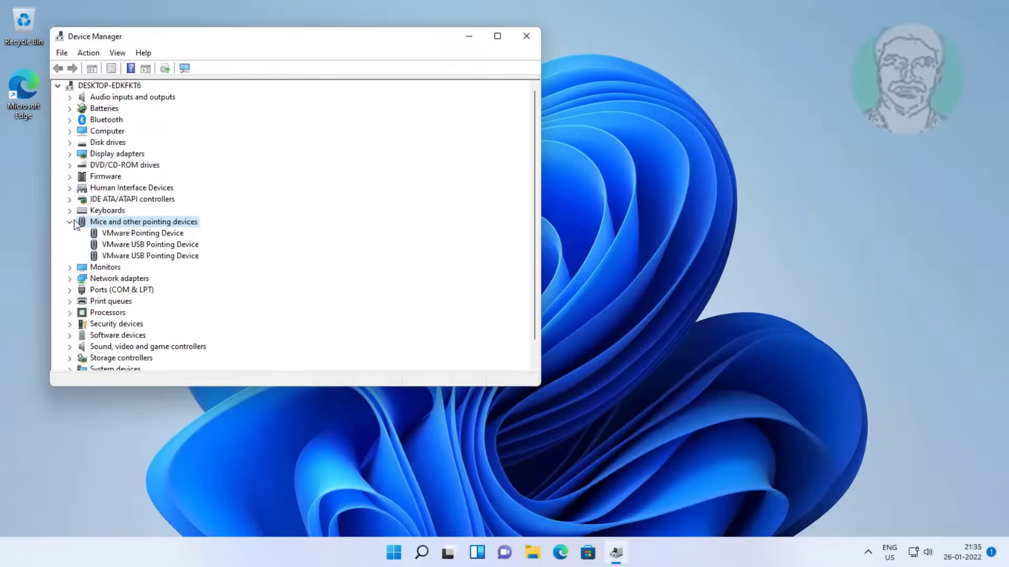
pyautogui.click(181, 235)
pyautogui.rightClick(166, 236)
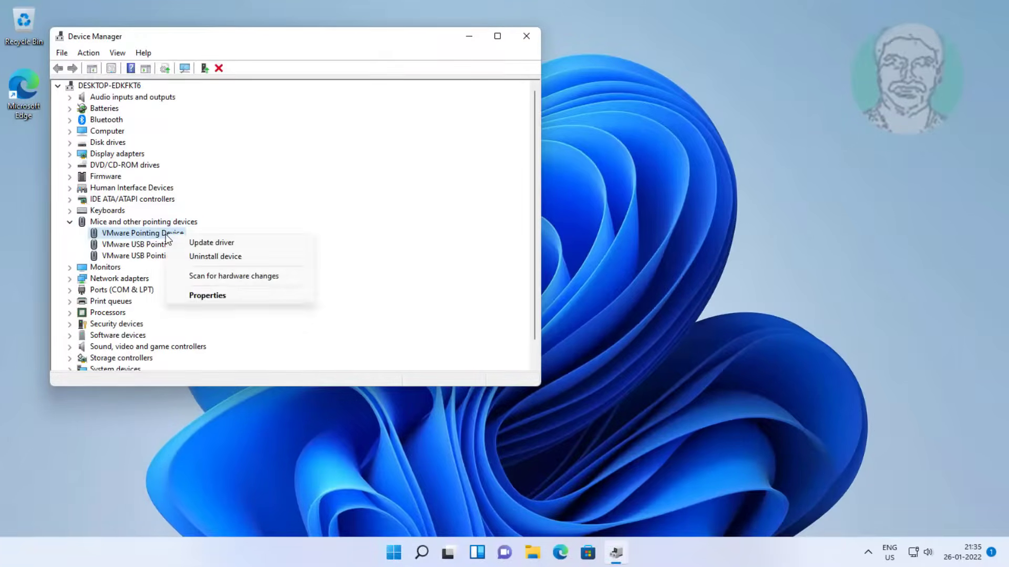
pyautogui.click(219, 255)
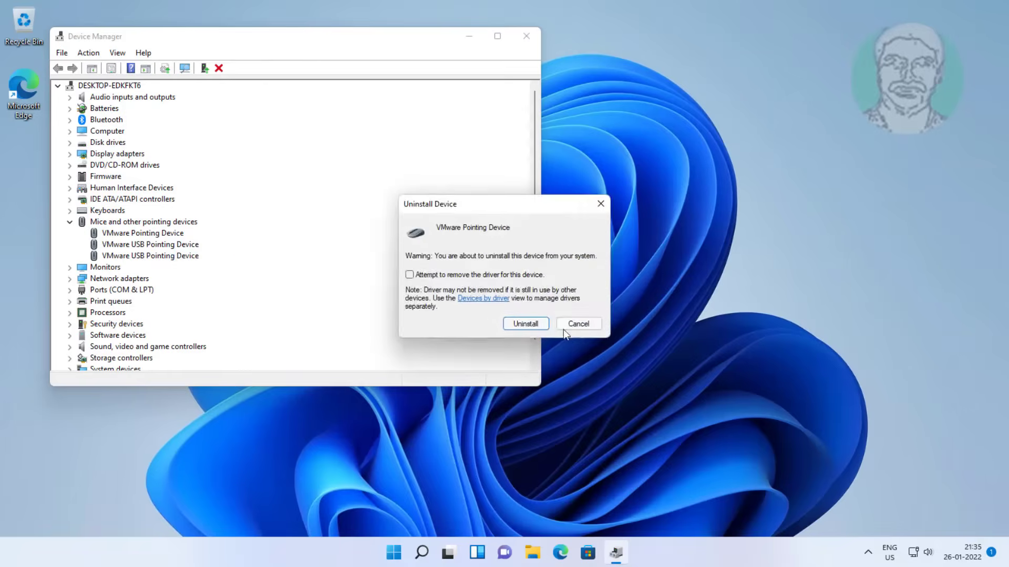
pyautogui.click(539, 325)
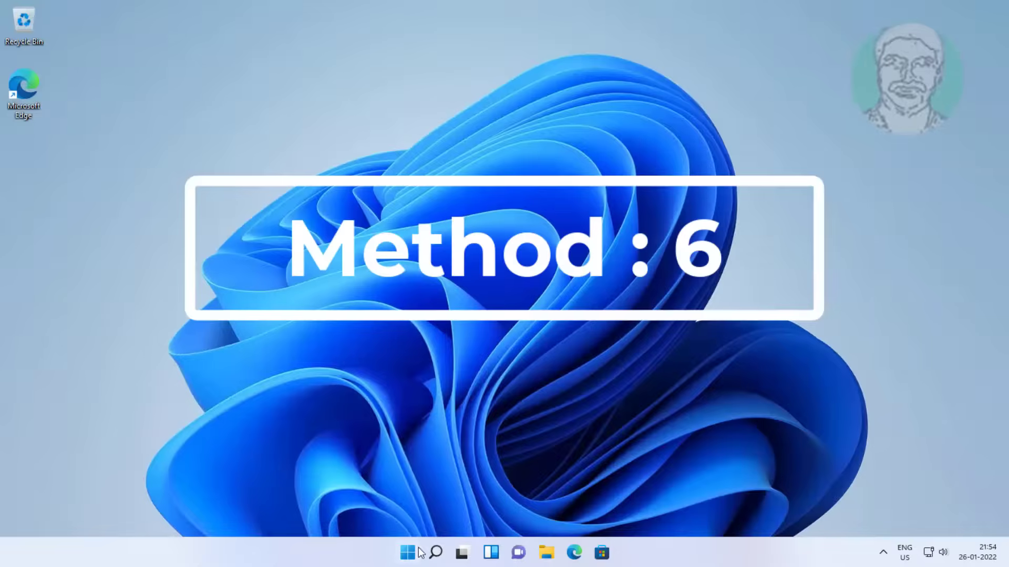
# - Open System Configuration by searching 'mscon'
pyautogui.click(437, 553)
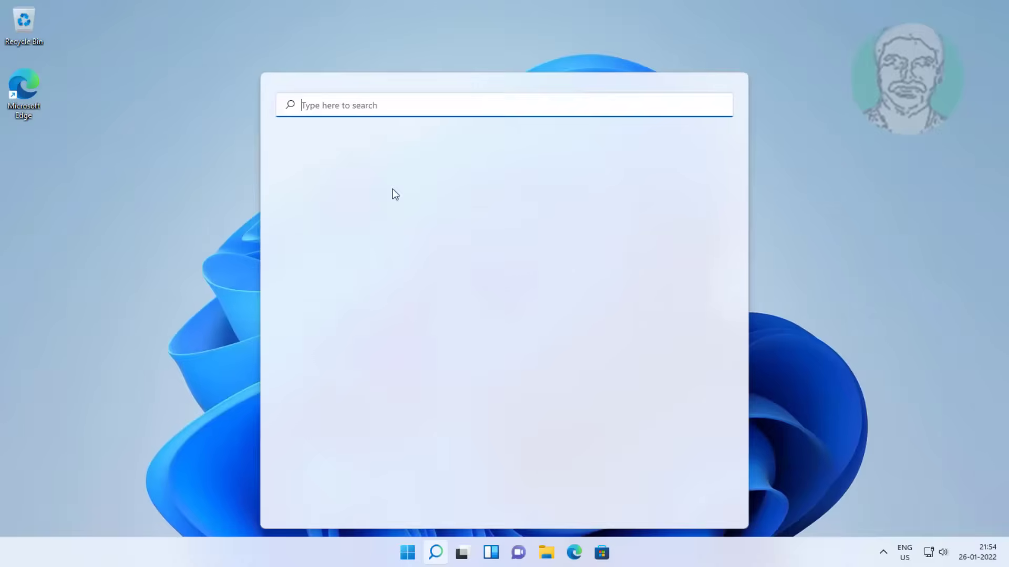
pyautogui.write('msconfig')
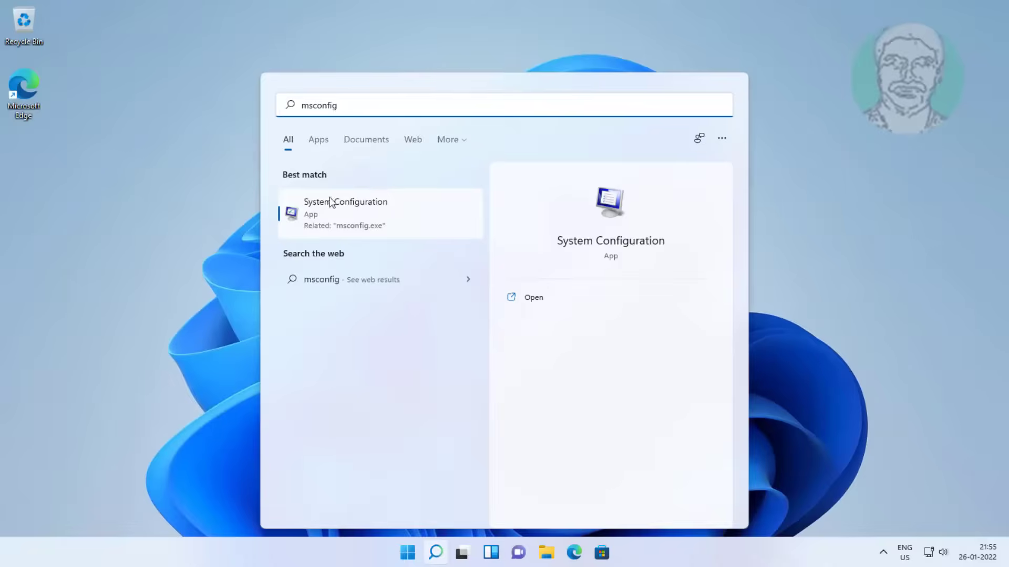
pyautogui.click(351, 213)
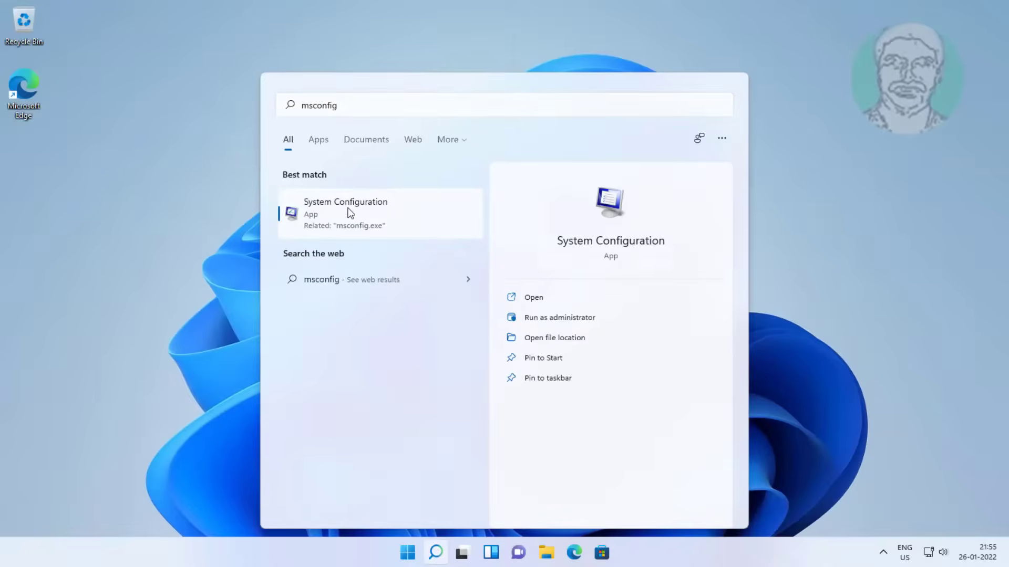
pyautogui.click(350, 213)
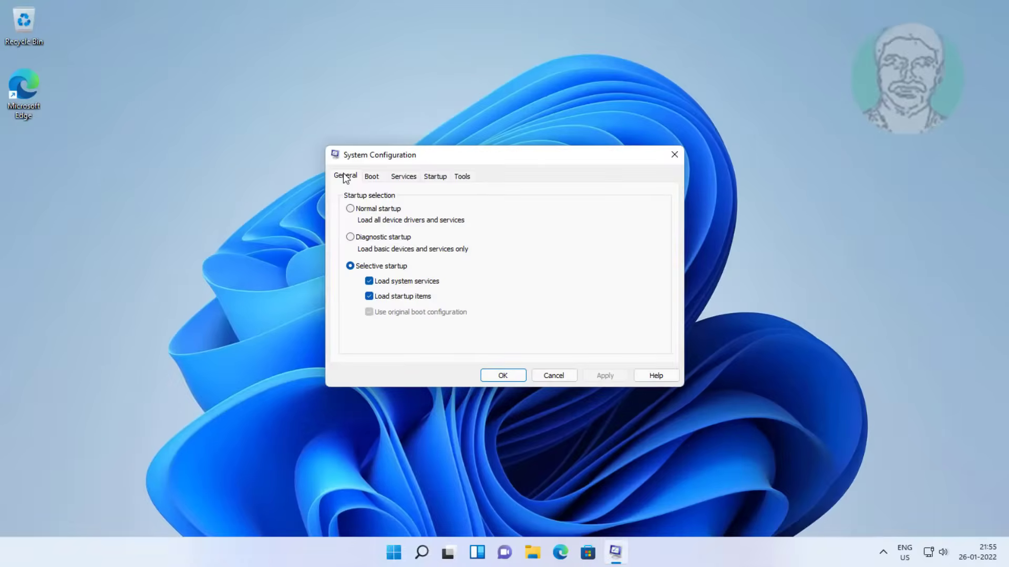
# - Hide all Microsoft services, disable the three VMware services, and apply the change
pyautogui.click(404, 178)
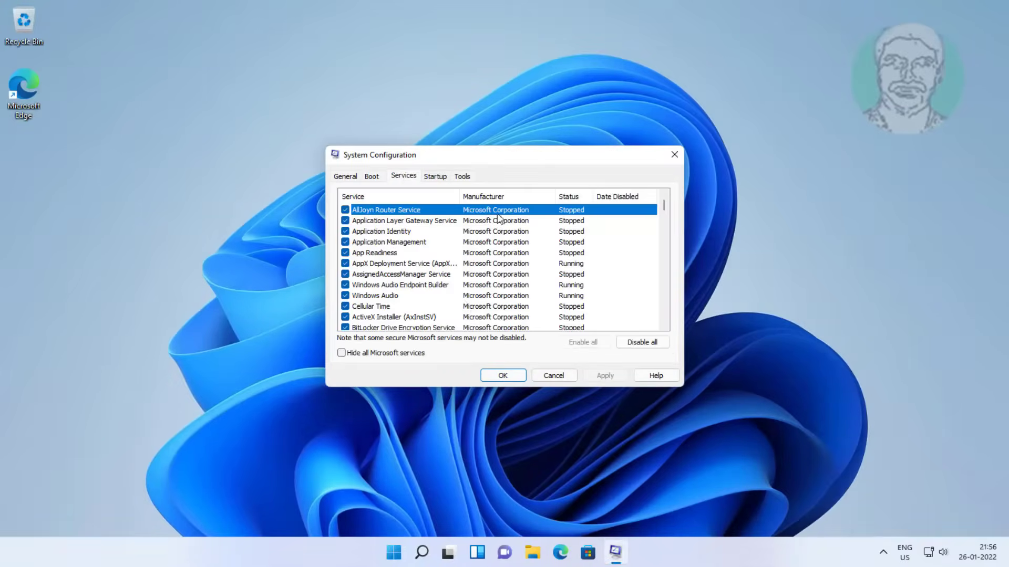
pyautogui.click(341, 353)
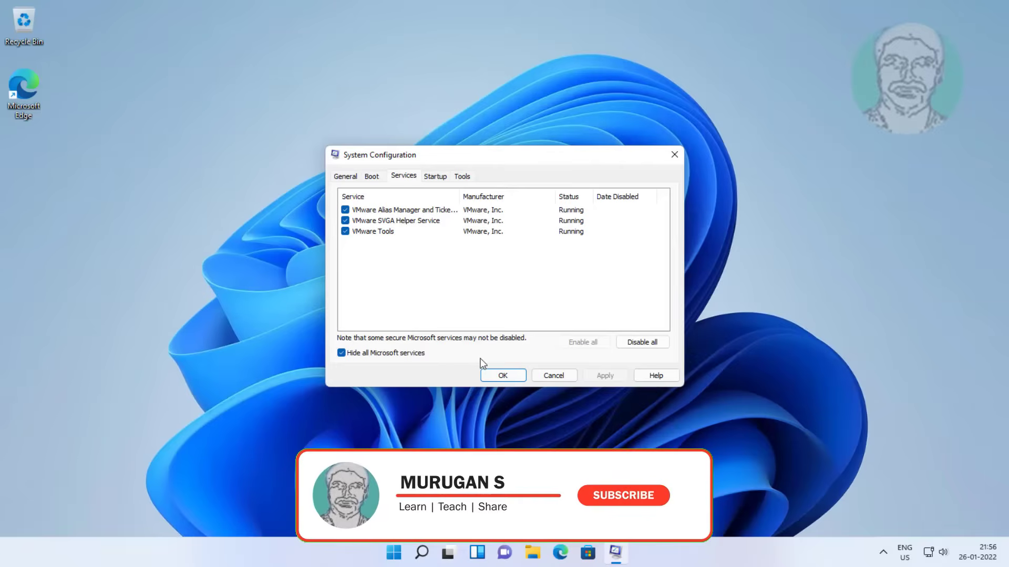
pyautogui.click(645, 343)
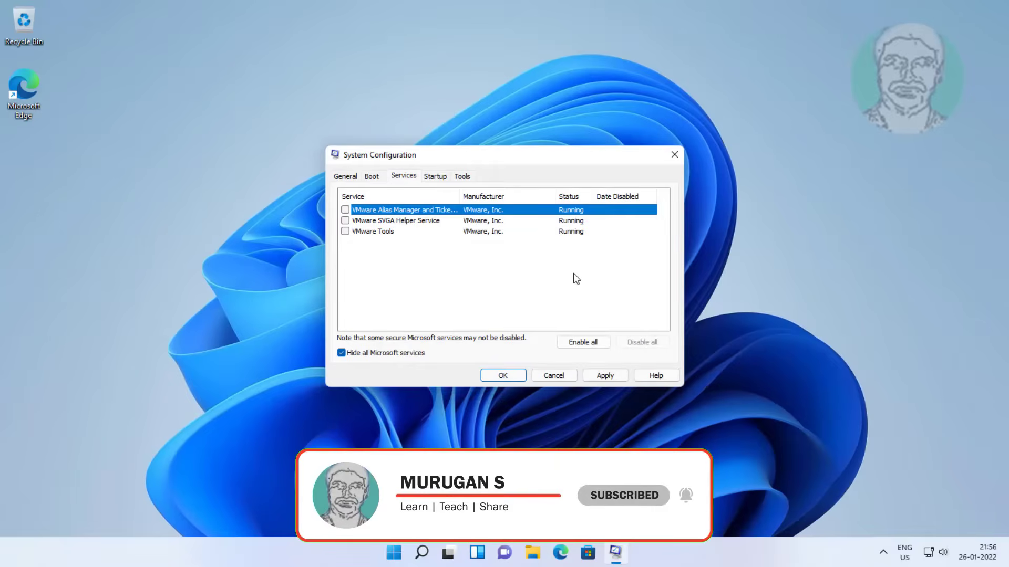
pyautogui.click(614, 377)
pyautogui.click(489, 379)
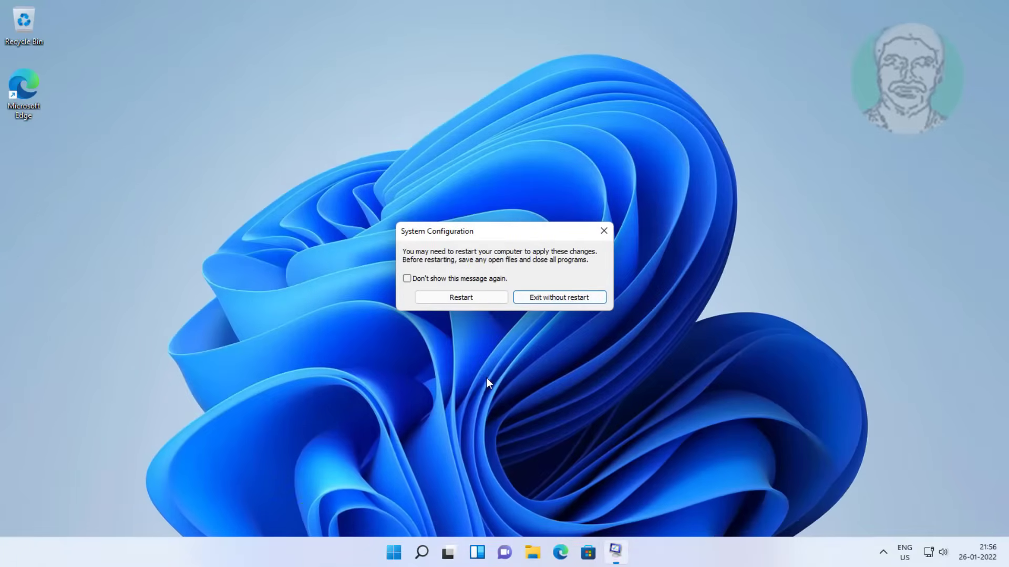